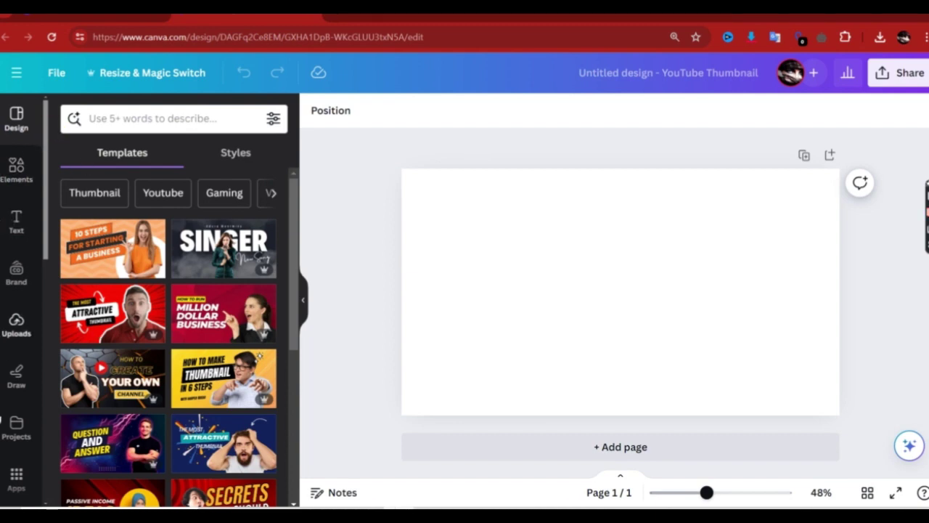
# - Search the Canva apps for Enhancer and open the Enhancer app
pyautogui.scroll(-3, 16, 327)
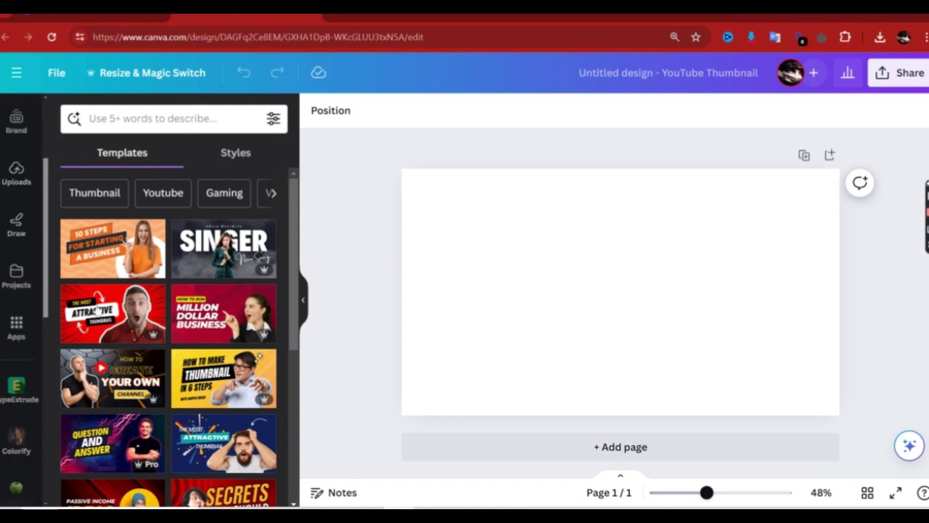
pyautogui.click(16, 328)
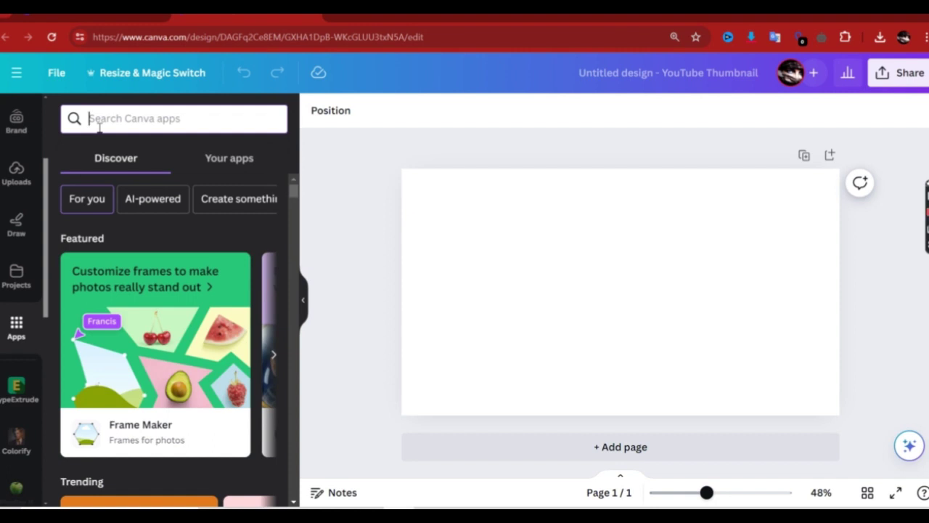
pyautogui.write('en')
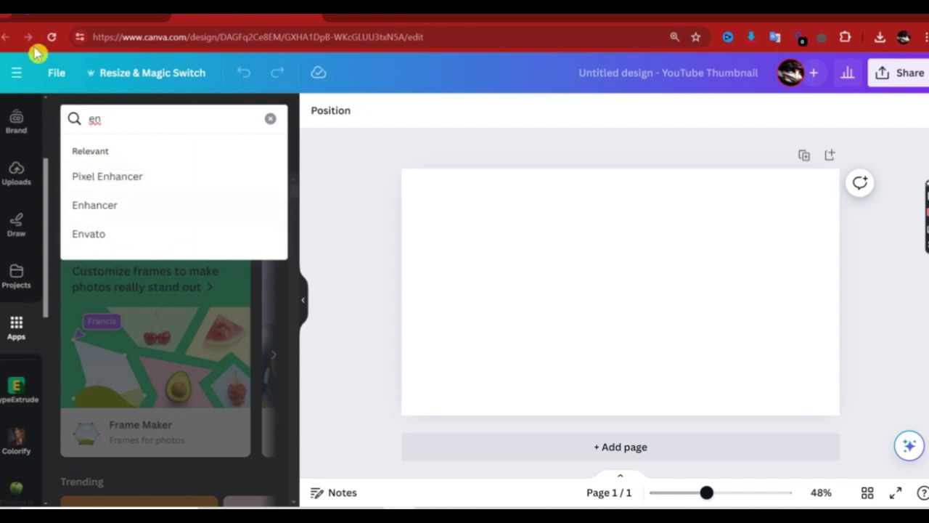
pyautogui.click(94, 206)
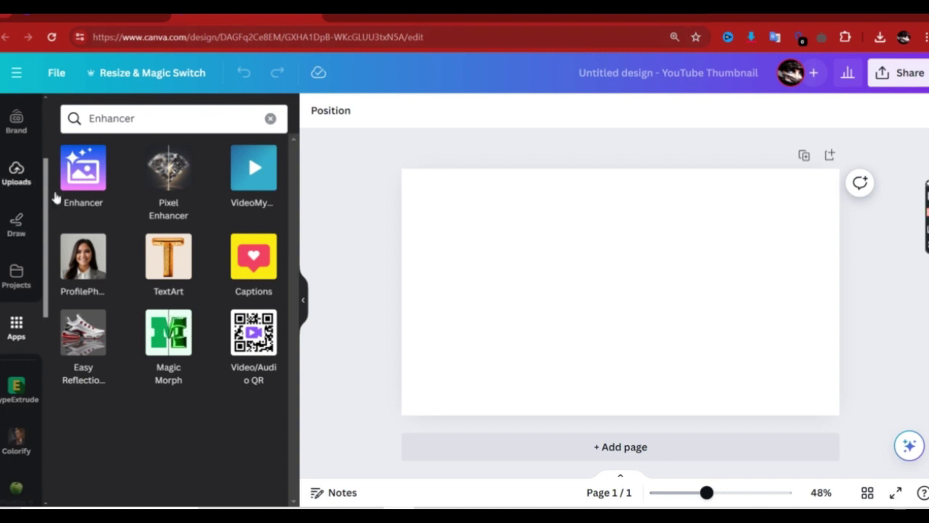
pyautogui.click(80, 177)
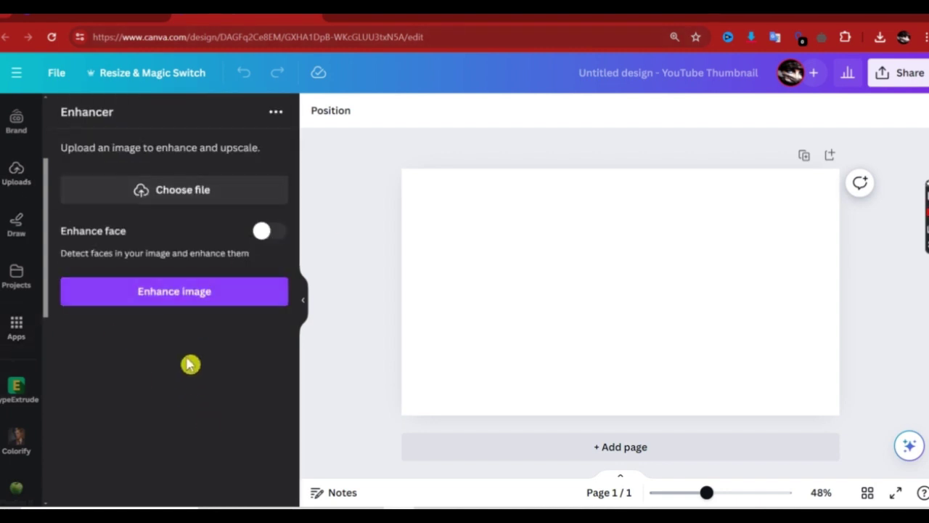
# - Load the portrait 19.05.2024_16.38.09_REC into Enhancer and enhance it with face enhancement switched on
pyautogui.click(161, 190)
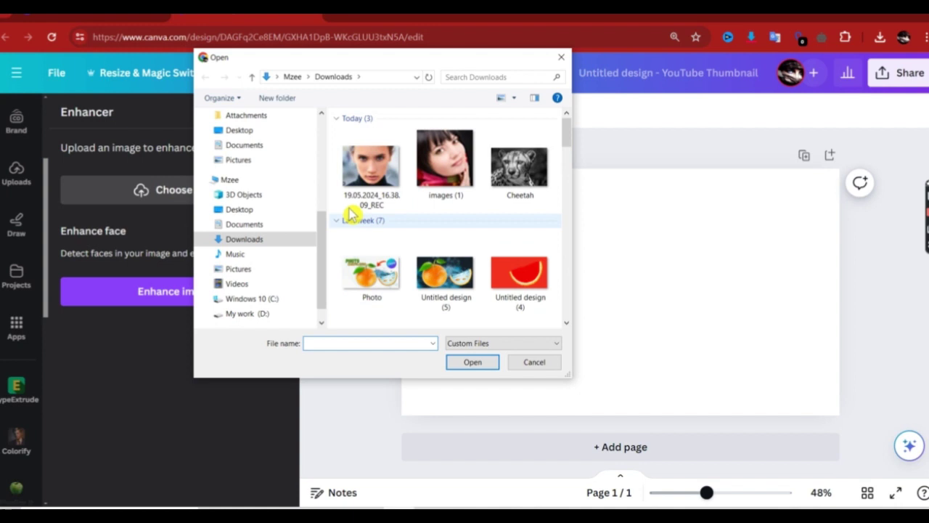
pyautogui.click(374, 171)
pyautogui.click(469, 362)
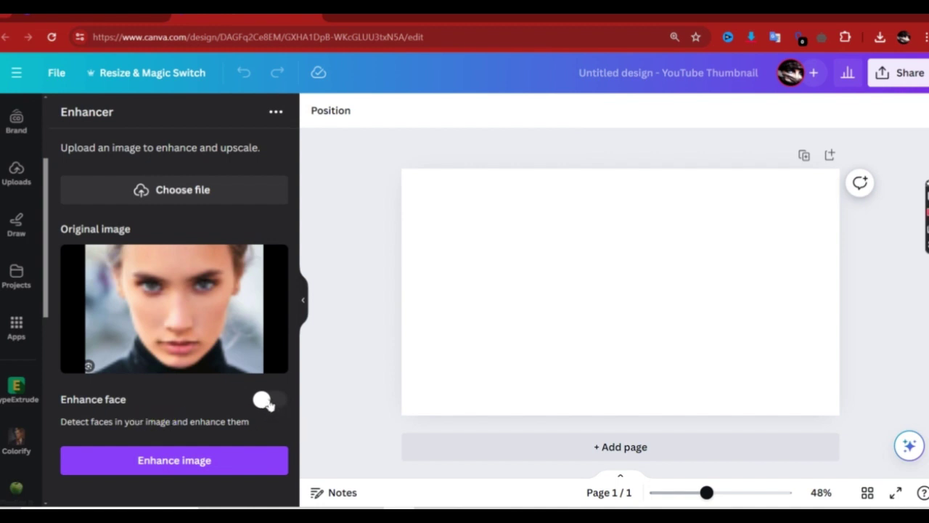
pyautogui.click(266, 402)
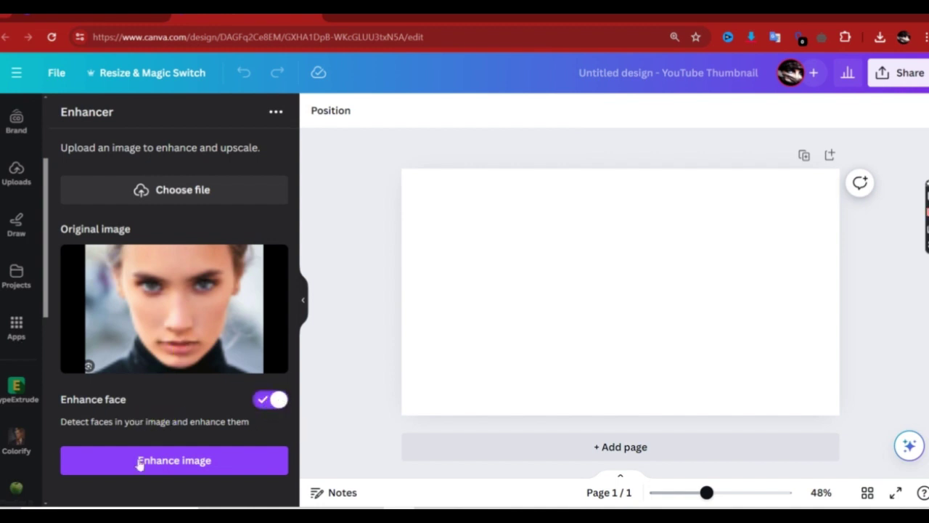
pyautogui.click(195, 470)
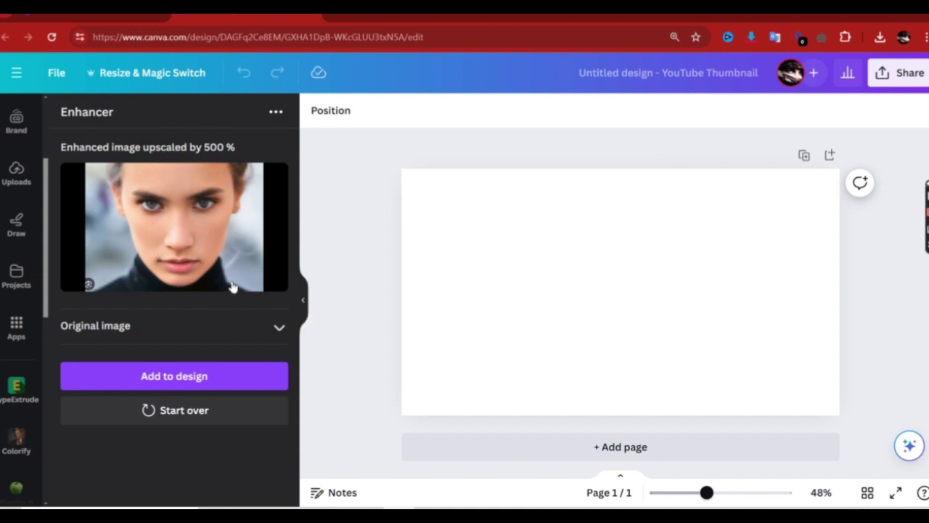
# - Add the enhanced portrait to the design and enlarge it to cover the page's full height on the left side
pyautogui.click(188, 389)
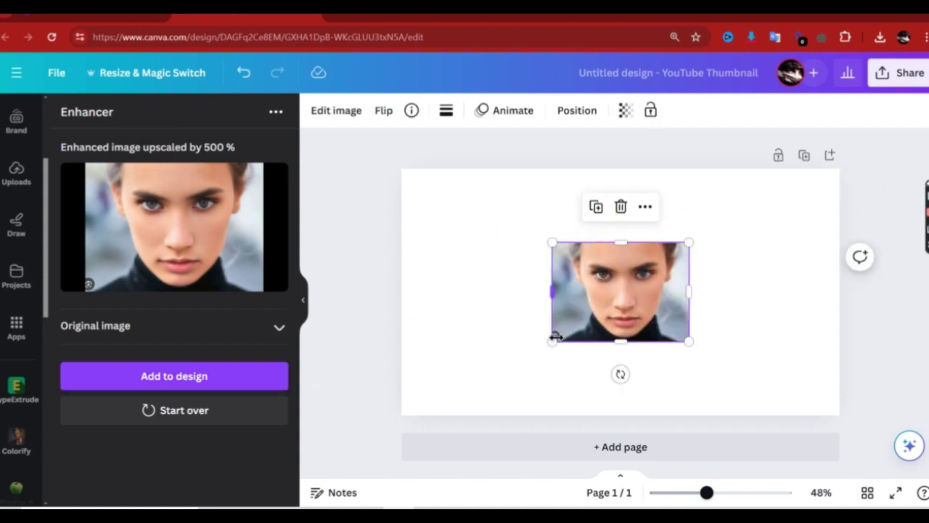
pyautogui.moveTo(553, 341); pyautogui.dragTo(347, 477)
pyautogui.moveTo(533, 368); pyautogui.dragTo(509, 290)
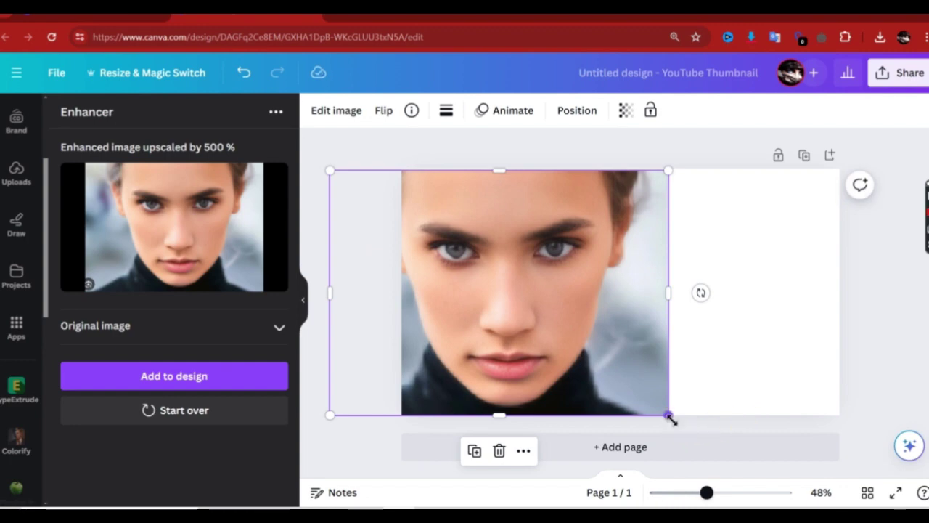
pyautogui.moveTo(669, 417); pyautogui.dragTo(723, 452)
pyautogui.moveTo(589, 318); pyautogui.dragTo(535, 308)
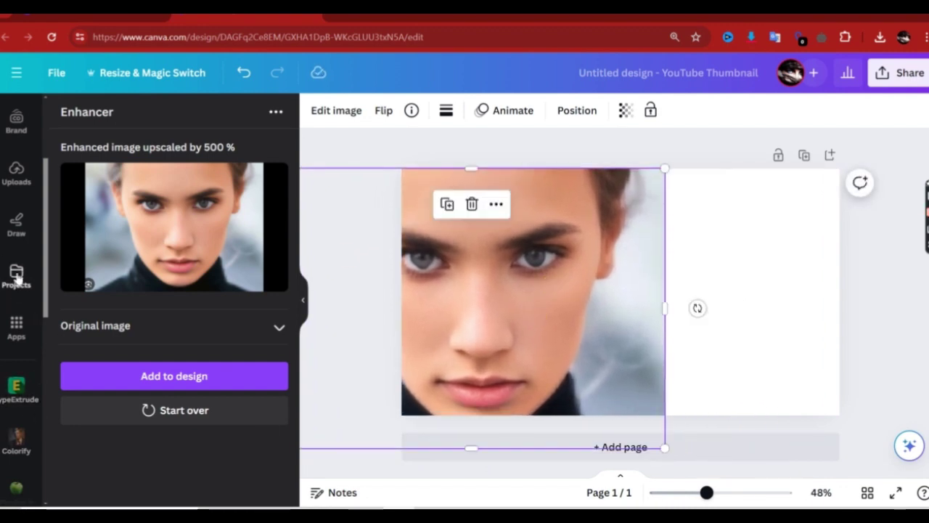
# - Insert the first portrait from the uploads, enlarge it beyond the page height and place it on the page's right side
pyautogui.scroll(3, 17, 278)
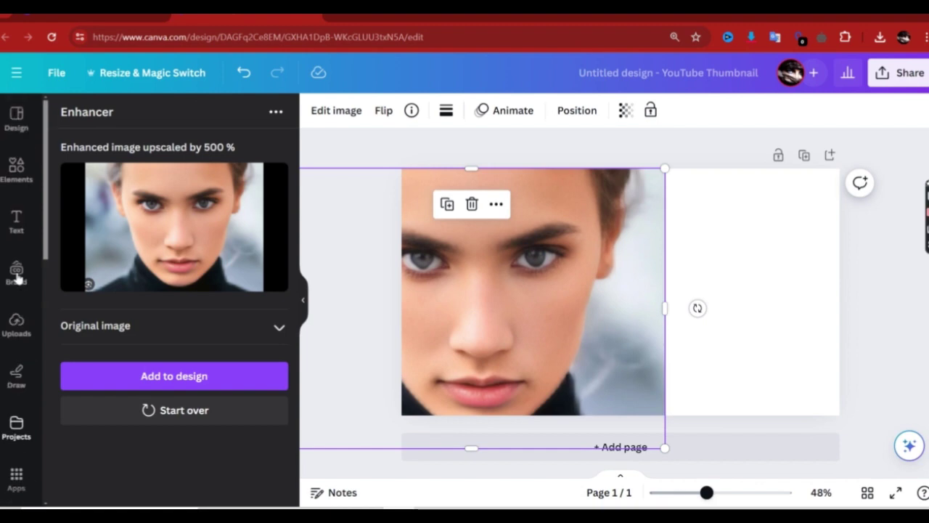
pyautogui.click(18, 327)
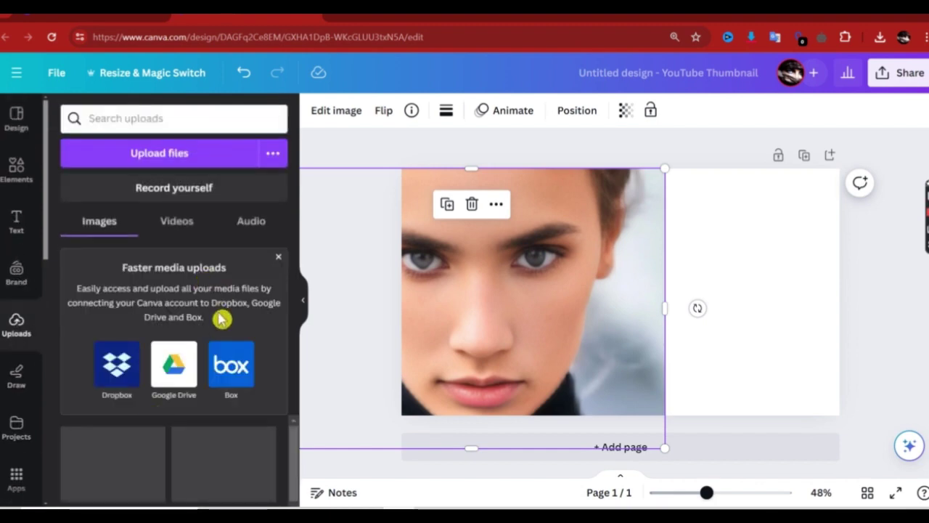
pyautogui.click(120, 468)
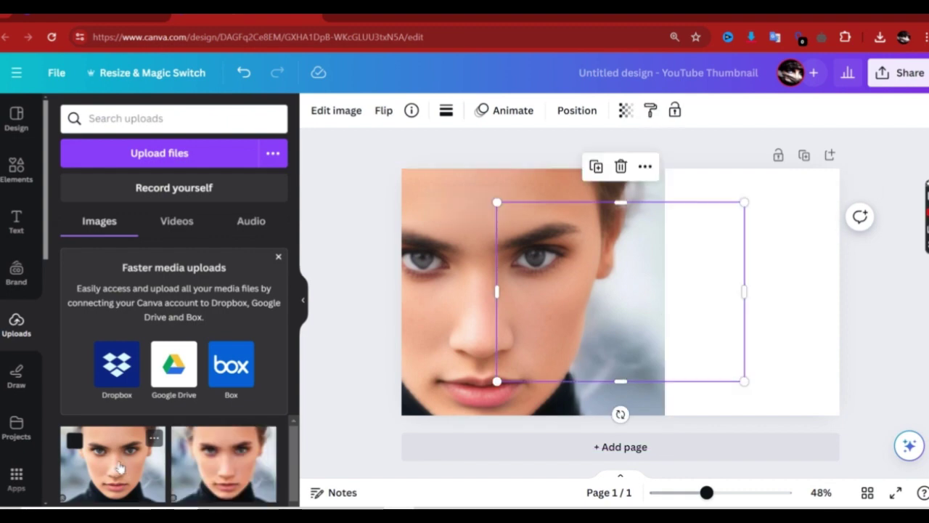
pyautogui.moveTo(660, 312); pyautogui.dragTo(799, 271)
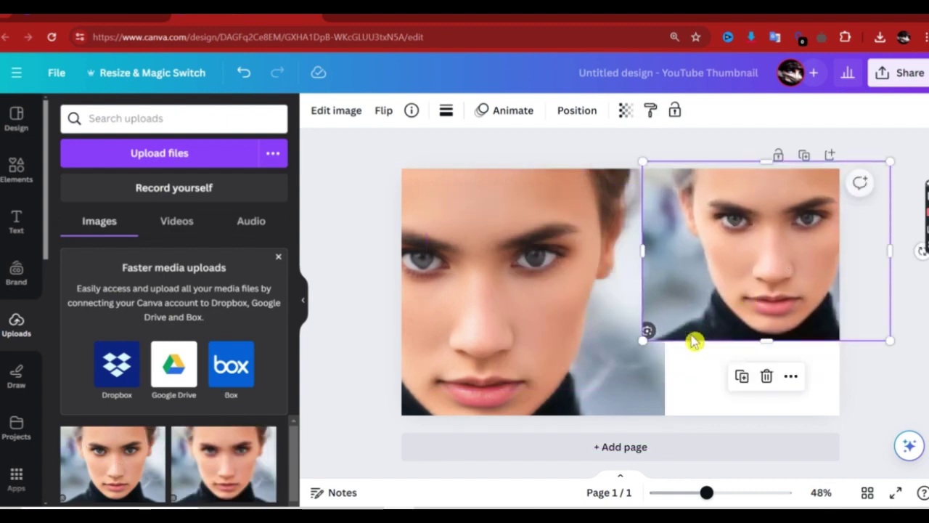
pyautogui.moveTo(645, 337); pyautogui.dragTo(503, 414)
pyautogui.moveTo(626, 288); pyautogui.dragTo(786, 290)
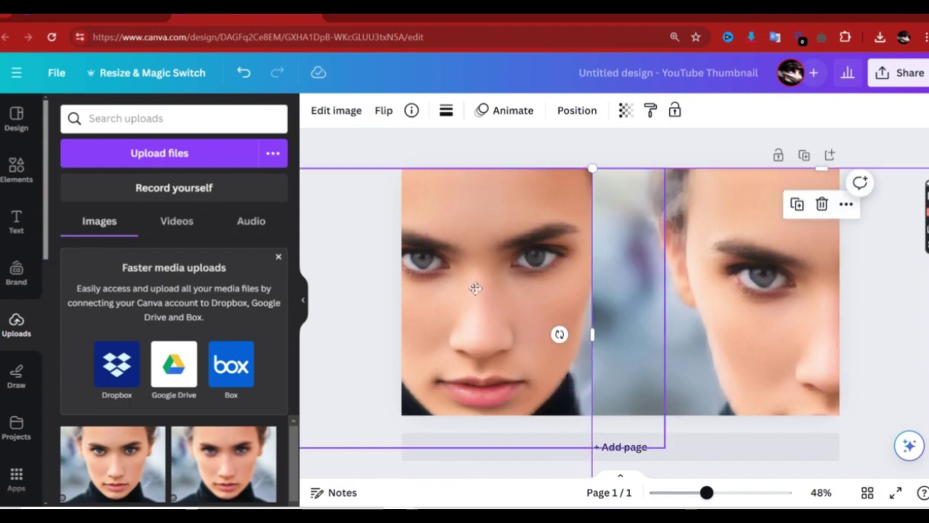
# - Reposition the two portraits side by side so that they meet at the middle of the page for comparison
pyautogui.moveTo(475, 288)
pyautogui.mouseDown()
pyautogui.moveTo(496, 286)
pyautogui.moveTo(486, 287)
pyautogui.mouseUp()
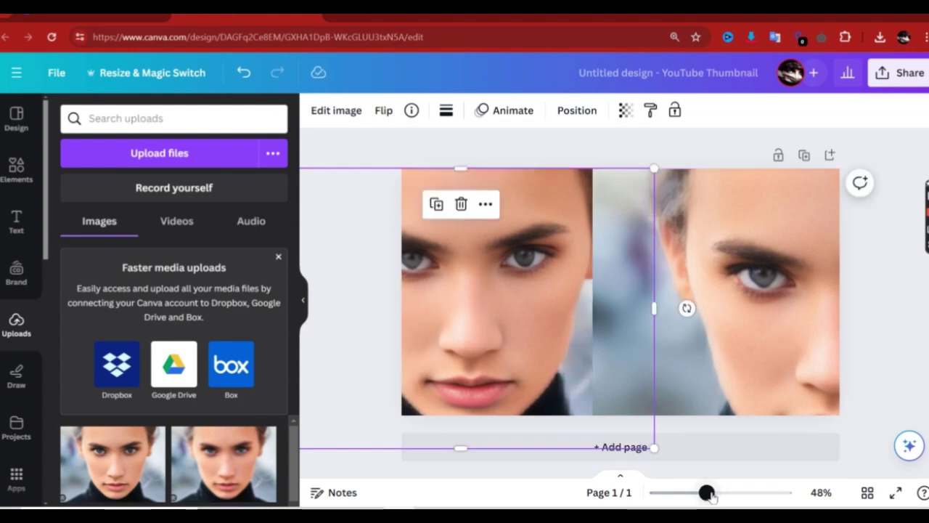
pyautogui.moveTo(707, 494)
pyautogui.mouseDown()
pyautogui.moveTo(720, 493)
pyautogui.moveTo(681, 494)
pyautogui.moveTo(710, 493)
pyautogui.mouseUp()
pyautogui.click(609, 448)
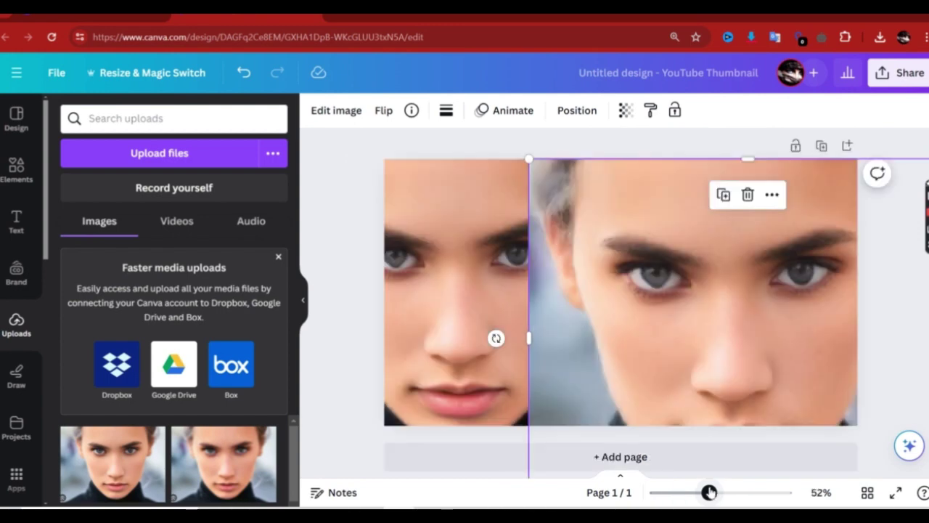
pyautogui.moveTo(473, 307); pyautogui.dragTo(419, 301)
pyautogui.moveTo(712, 294); pyautogui.dragTo(787, 284)
pyautogui.moveTo(514, 285); pyautogui.dragTo(498, 233)
pyautogui.moveTo(446, 210); pyautogui.dragTo(452, 169)
pyautogui.click(637, 265)
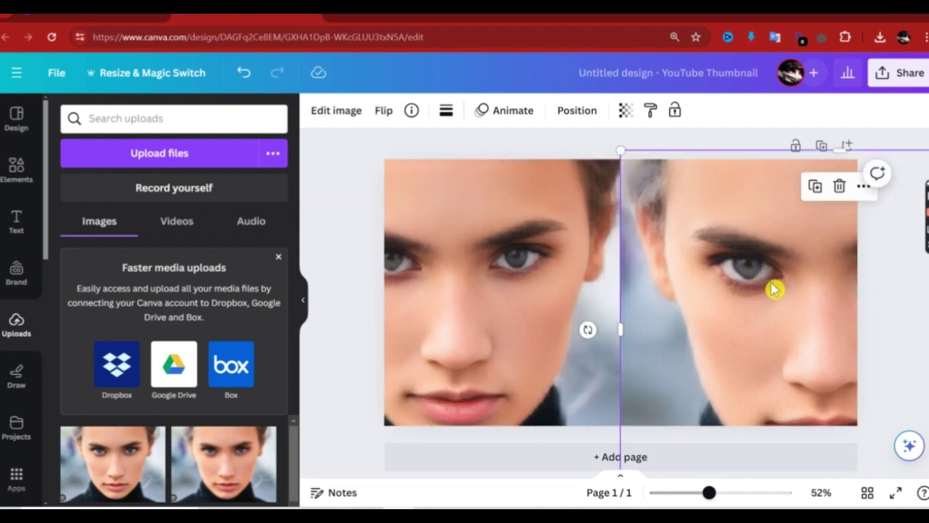
pyautogui.click(475, 238)
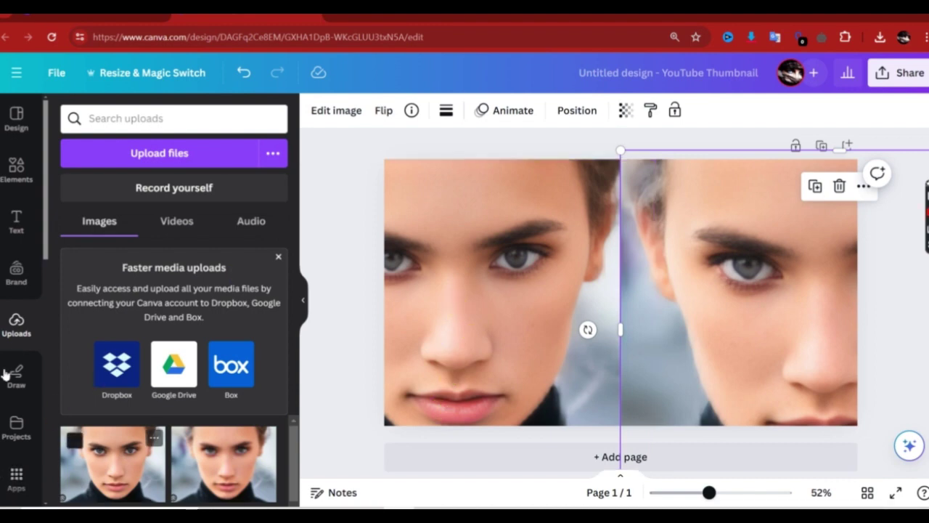
# - Delete both portraits from the page and open the Easy Reflections app
pyautogui.click(16, 477)
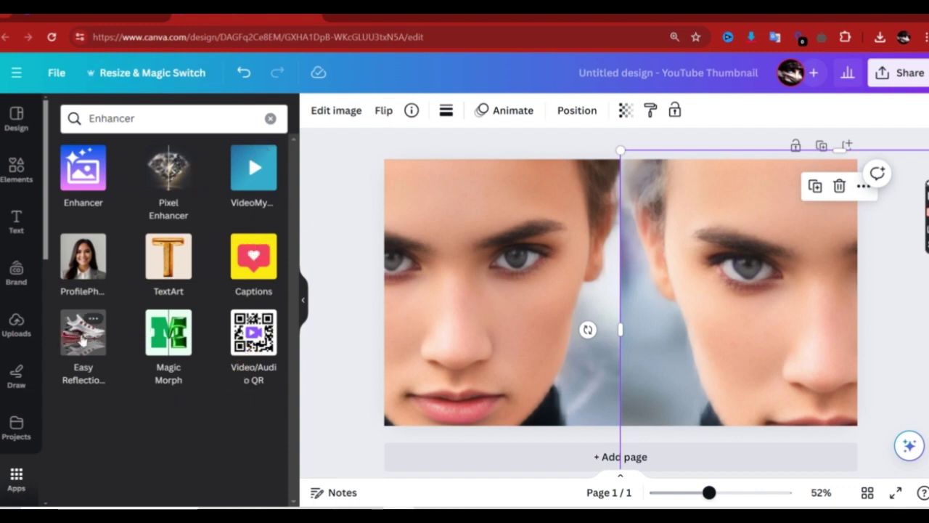
pyautogui.click(82, 340)
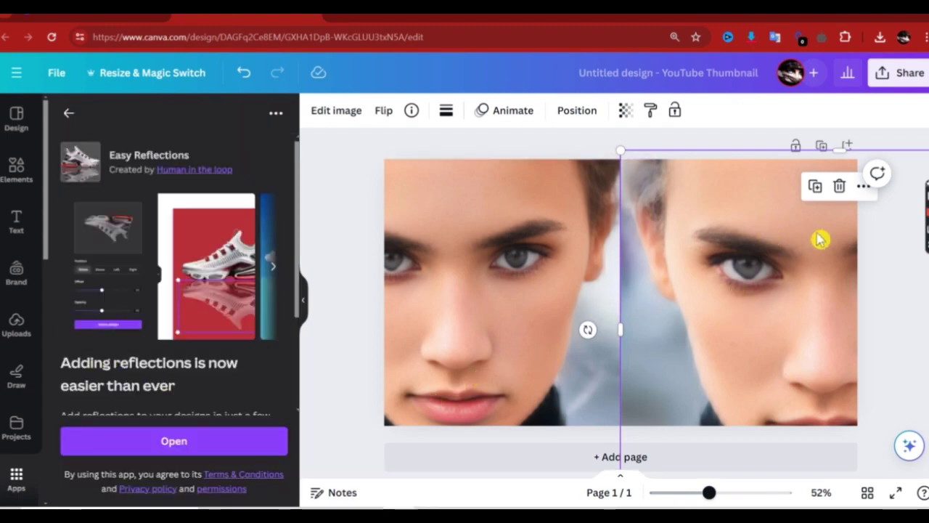
pyautogui.click(840, 186)
pyautogui.click(521, 326)
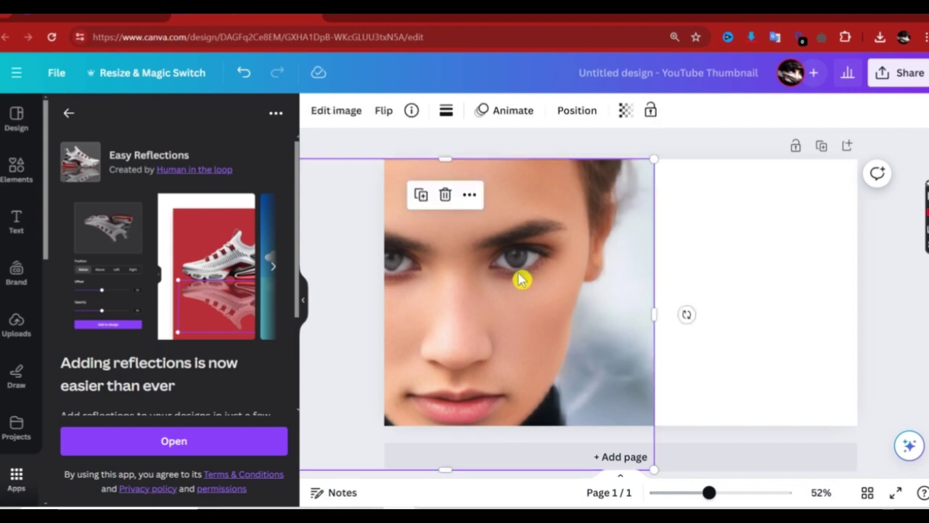
pyautogui.click(445, 195)
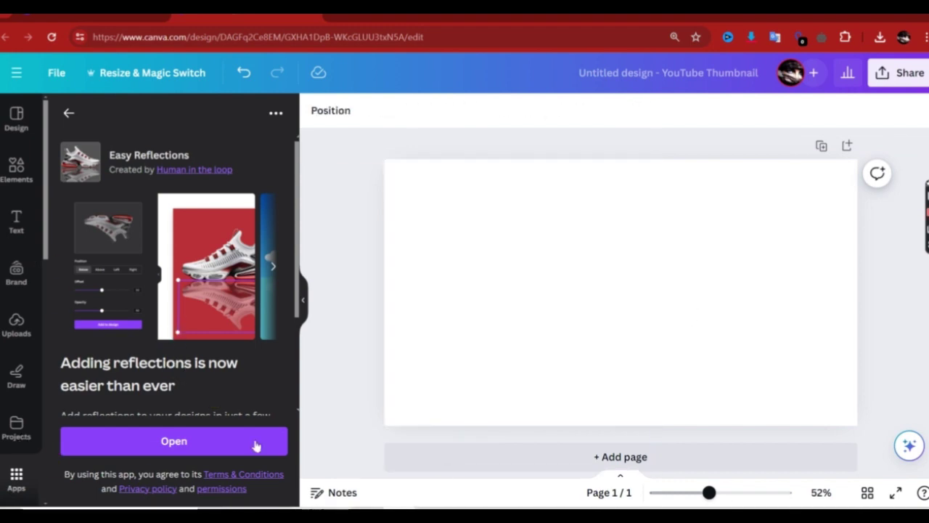
pyautogui.click(179, 445)
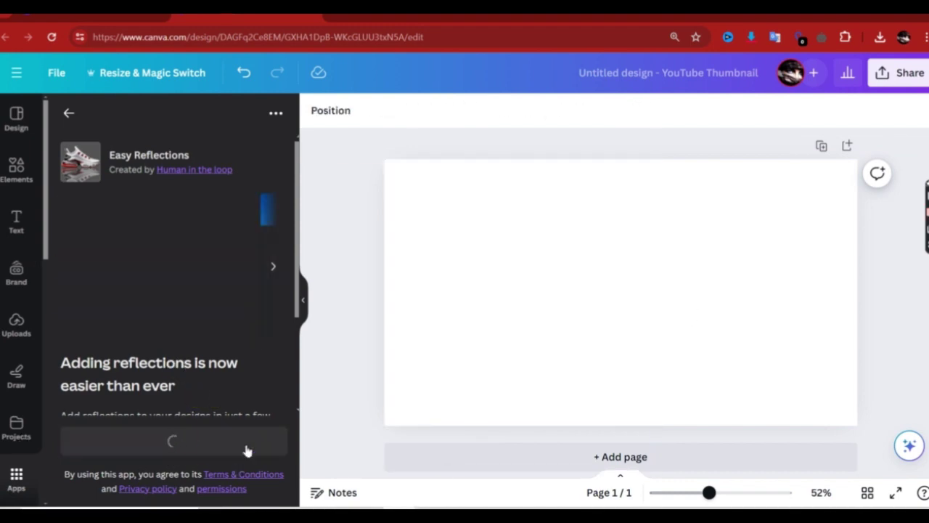
# - Insert the red KB logo from the uploads and move it slightly above the page centre
pyautogui.scroll(-2, 161, 438)
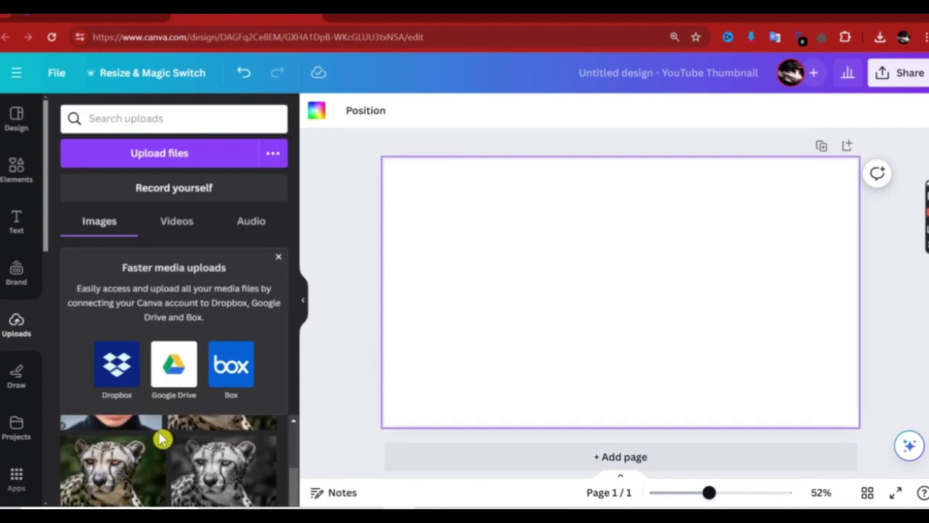
pyautogui.scroll(-5, 160, 451)
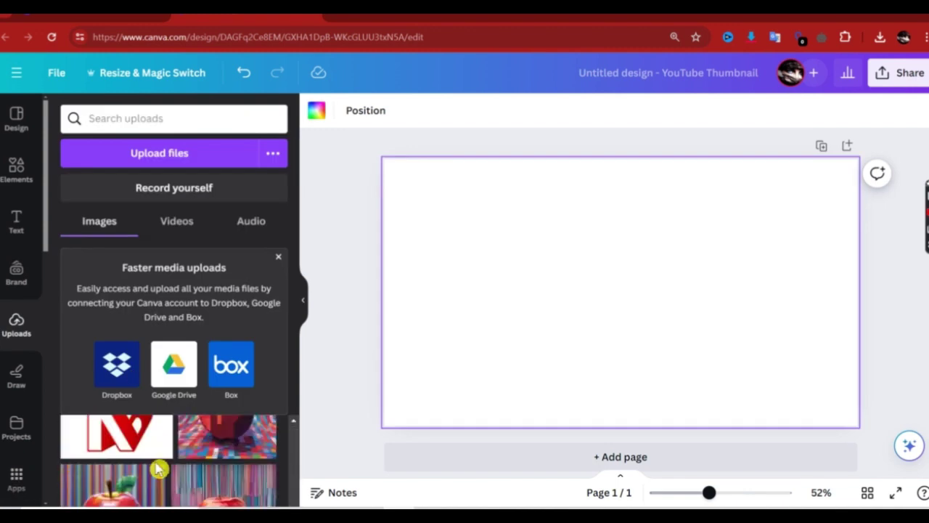
pyautogui.click(95, 429)
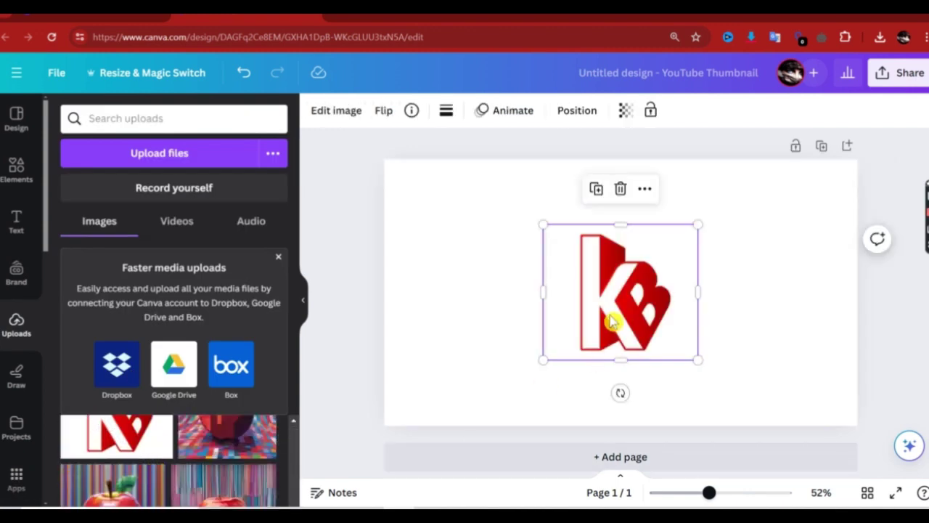
pyautogui.moveTo(614, 321); pyautogui.dragTo(615, 297)
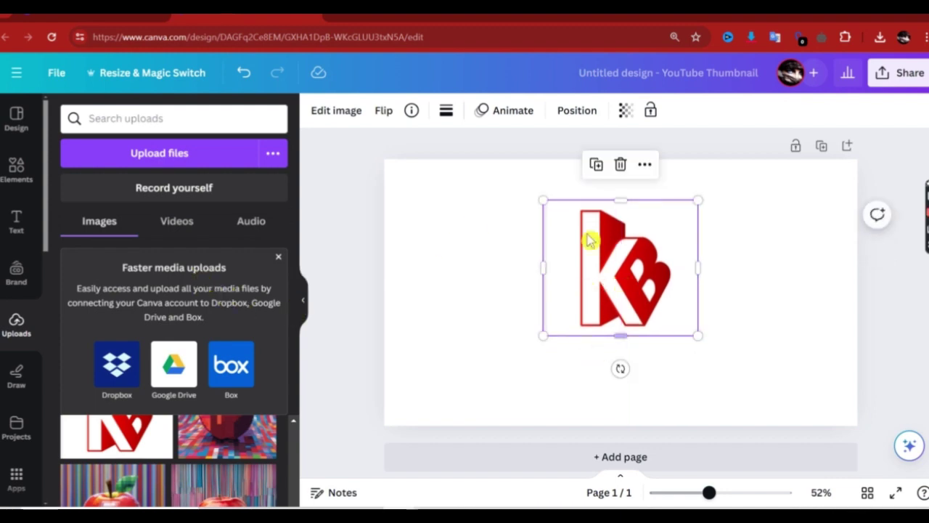
# - Create a reflection positioned below the KB logo with Easy Reflections, offset 50 and opacity 50, and add it to the design
pyautogui.click(22, 488)
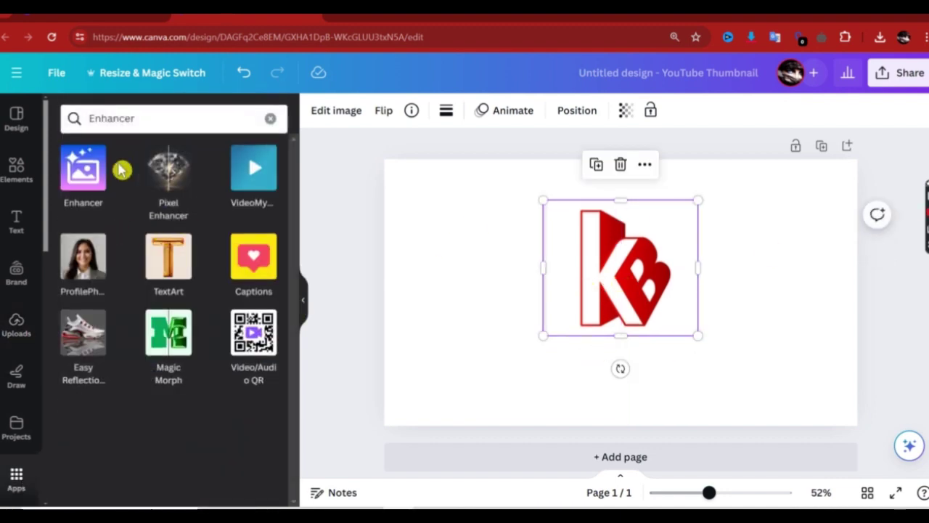
pyautogui.click(81, 338)
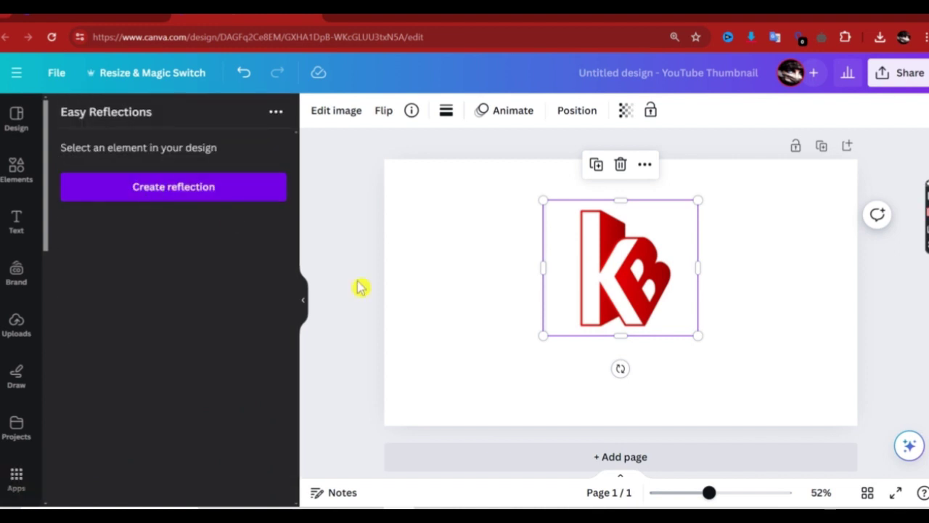
pyautogui.click(239, 188)
pyautogui.scroll(-2, 152, 322)
pyautogui.scroll(2, 83, 351)
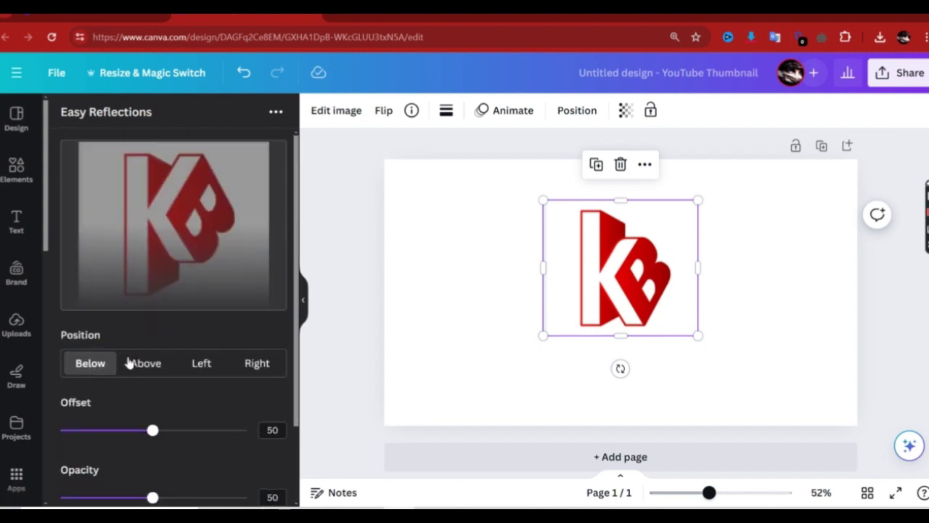
pyautogui.scroll(-2, 177, 376)
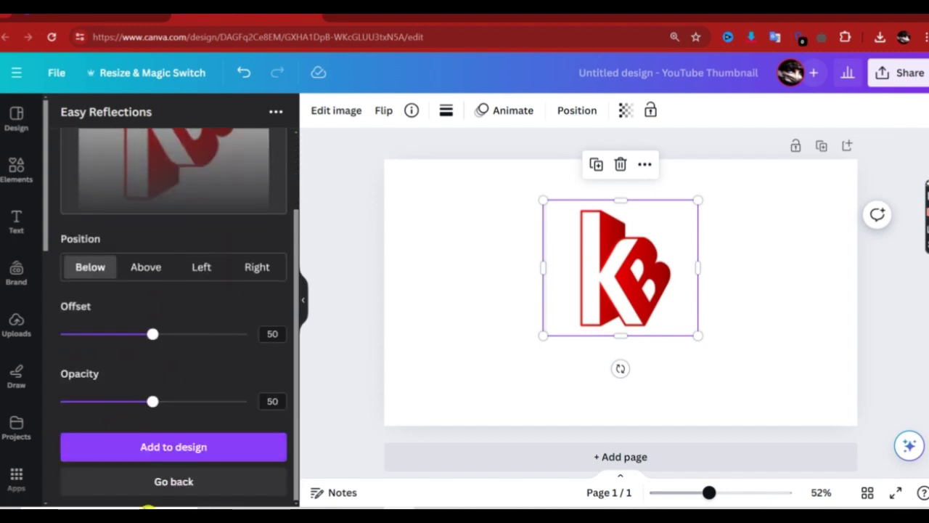
pyautogui.click(186, 454)
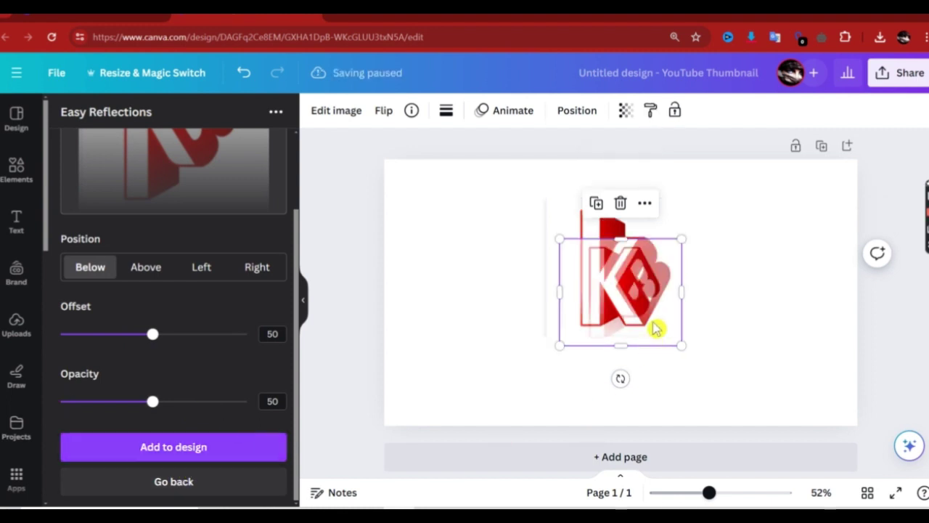
# - Move the faded reflection directly beneath the KB logo so that it lines up with the logo's base
pyautogui.moveTo(656, 326); pyautogui.dragTo(636, 387)
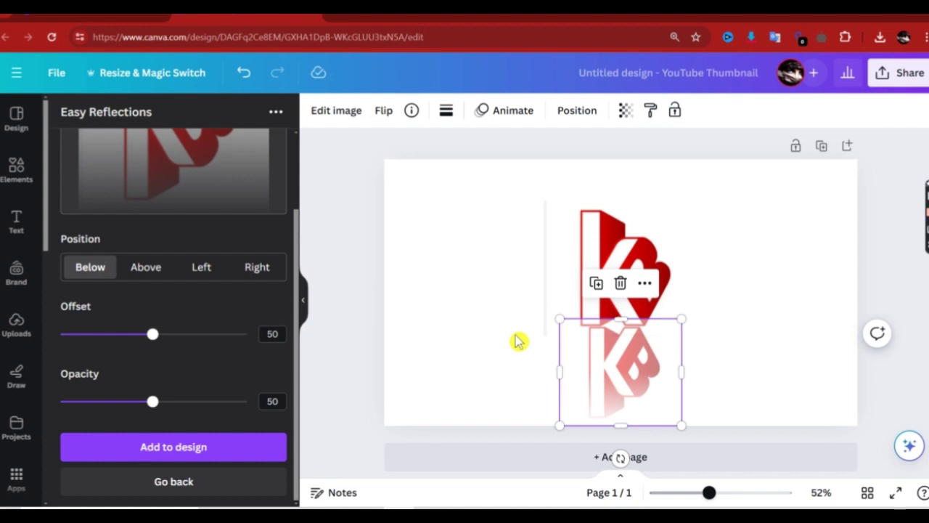
pyautogui.click(500, 370)
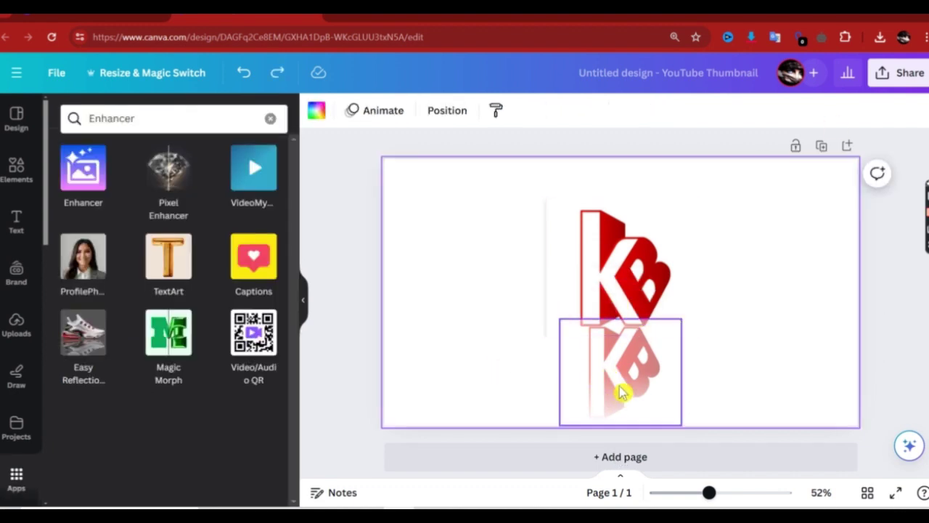
pyautogui.moveTo(618, 386); pyautogui.dragTo(631, 372)
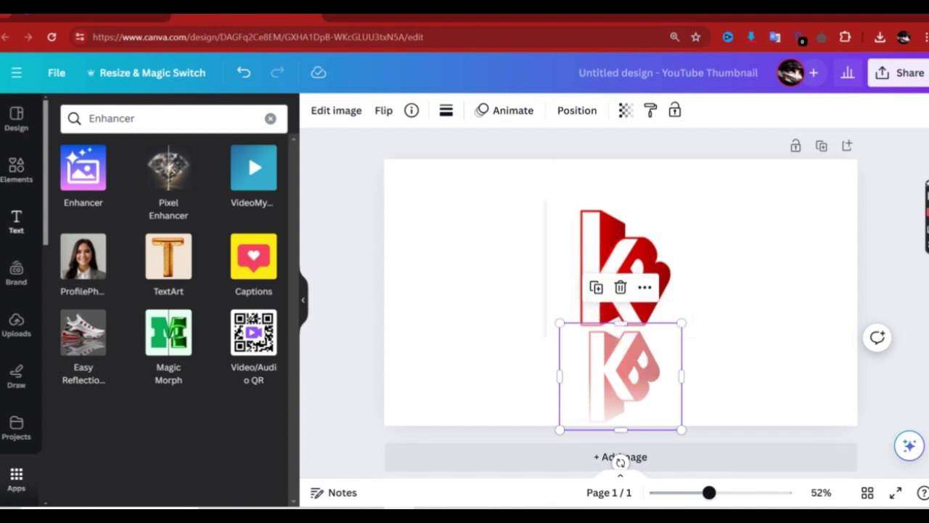
# - Add a heading containing the person's first name and centre it on the page
pyautogui.click(16, 220)
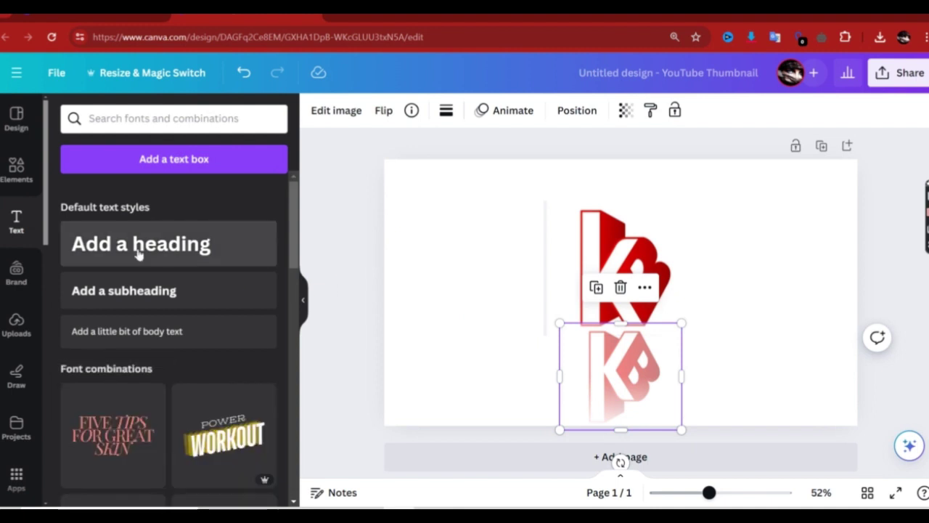
pyautogui.click(138, 250)
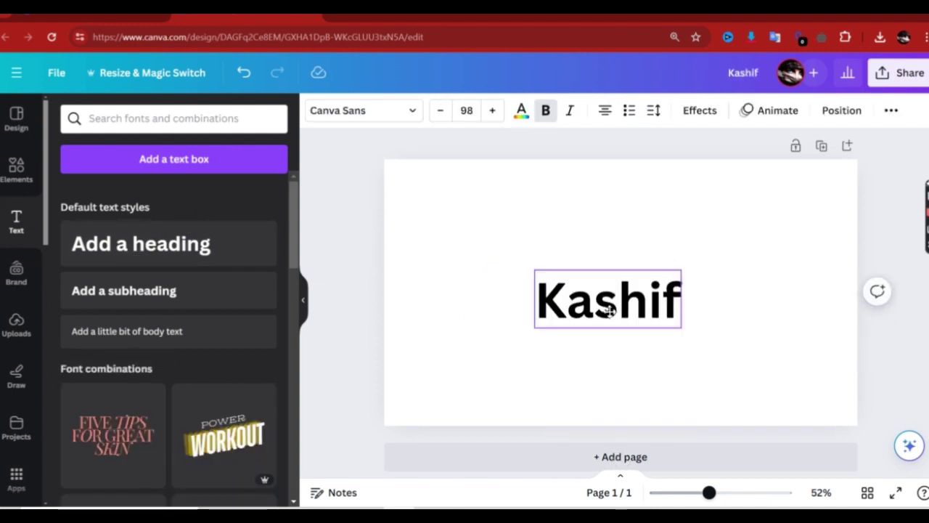
pyautogui.moveTo(608, 310)
pyautogui.mouseDown()
pyautogui.moveTo(630, 305)
pyautogui.moveTo(623, 303)
pyautogui.mouseUp()
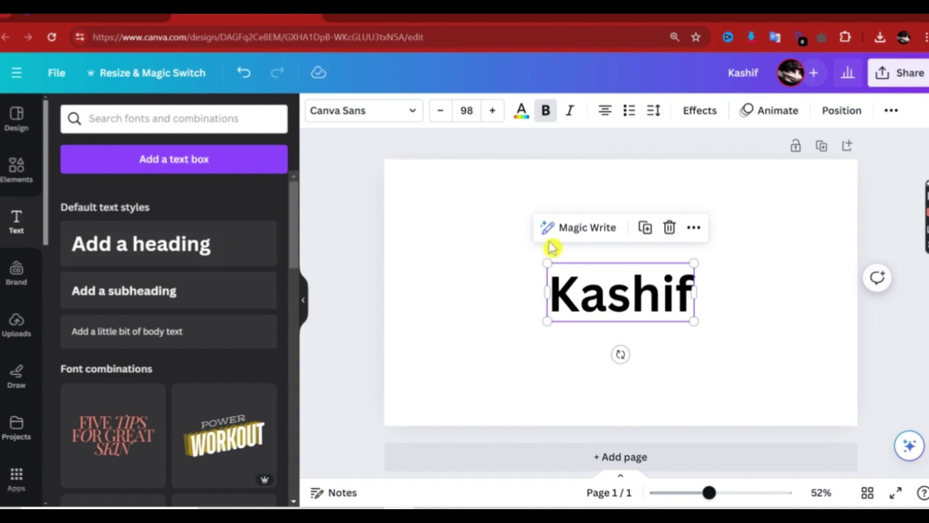
# - Generate balloon-style versions of the name heading with the Magic Morph app, using the Party Balloons example
pyautogui.click(16, 475)
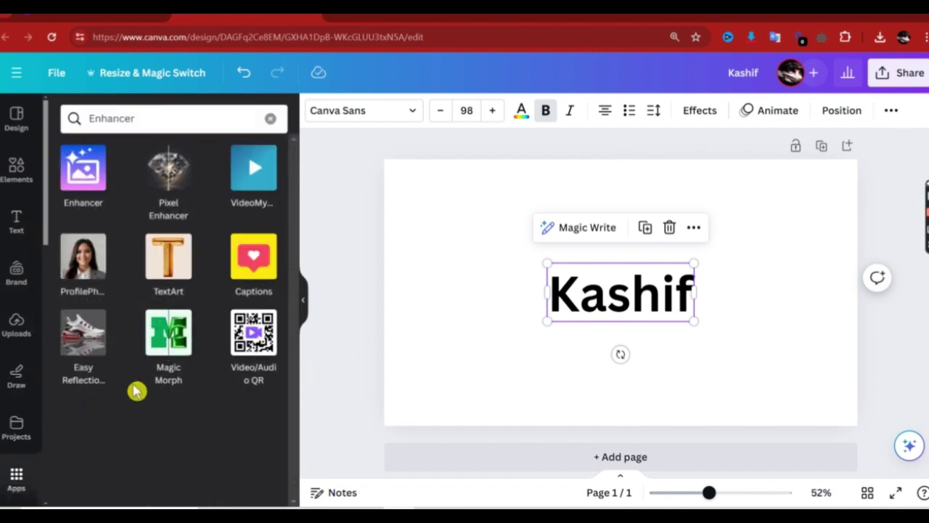
pyautogui.click(168, 352)
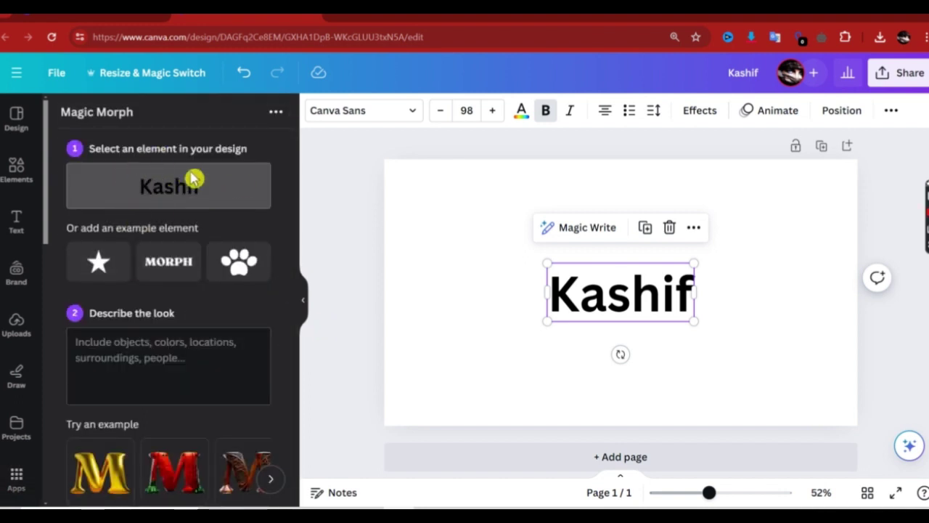
pyautogui.scroll(-1, 180, 263)
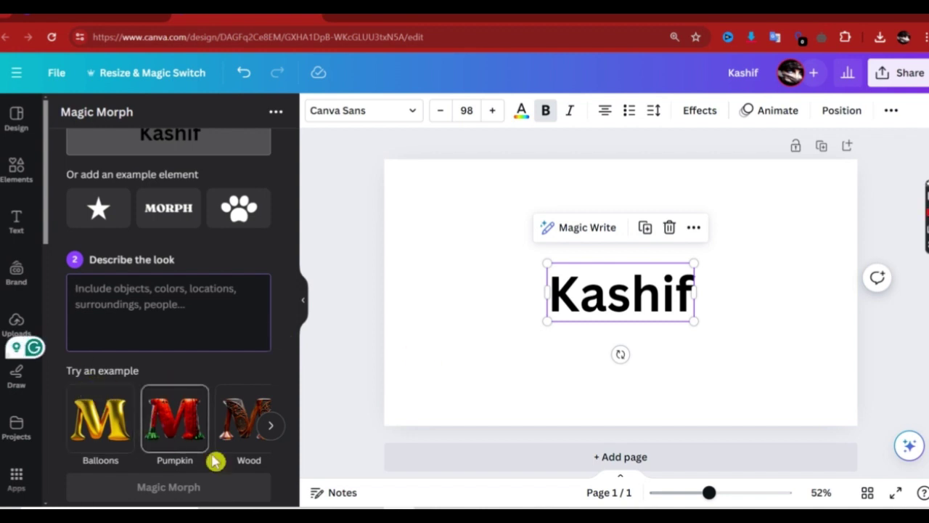
pyautogui.click(273, 426)
pyautogui.click(273, 426)
pyautogui.click(272, 426)
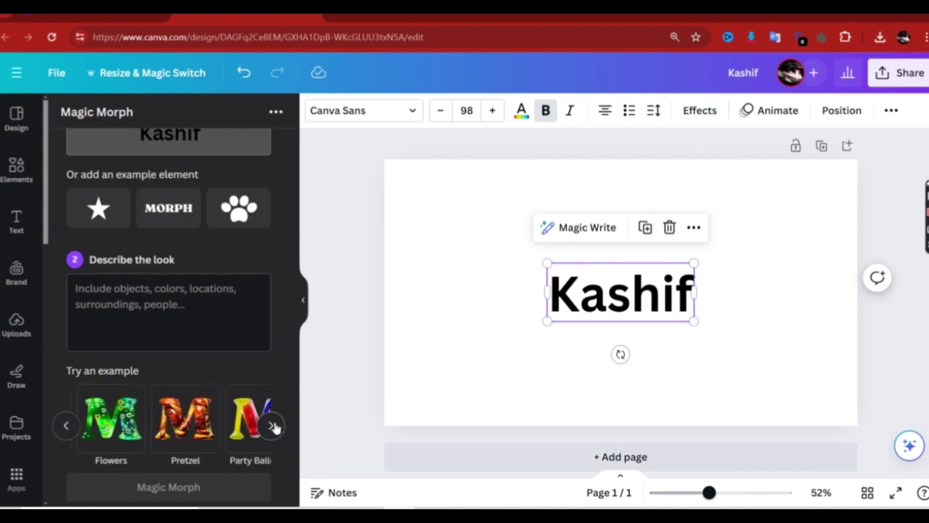
pyautogui.click(272, 426)
pyautogui.click(272, 426)
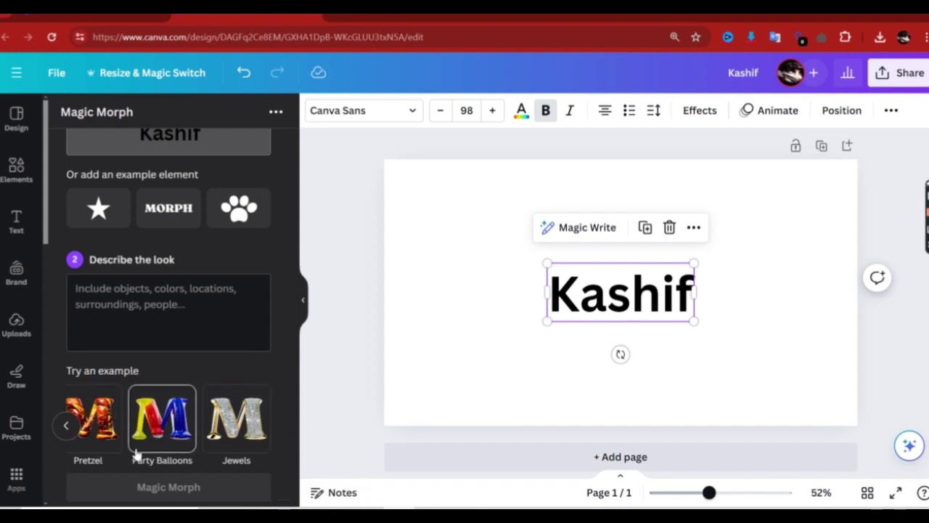
pyautogui.click(174, 440)
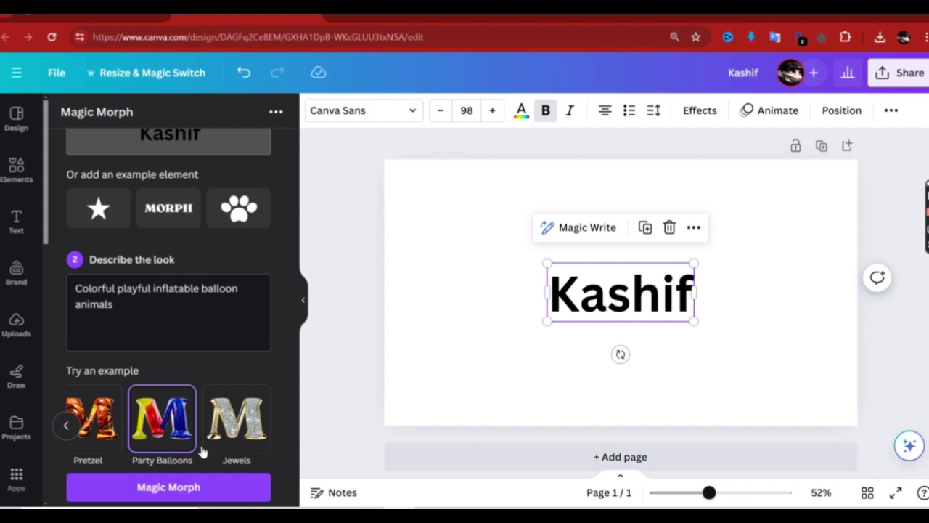
pyautogui.click(166, 489)
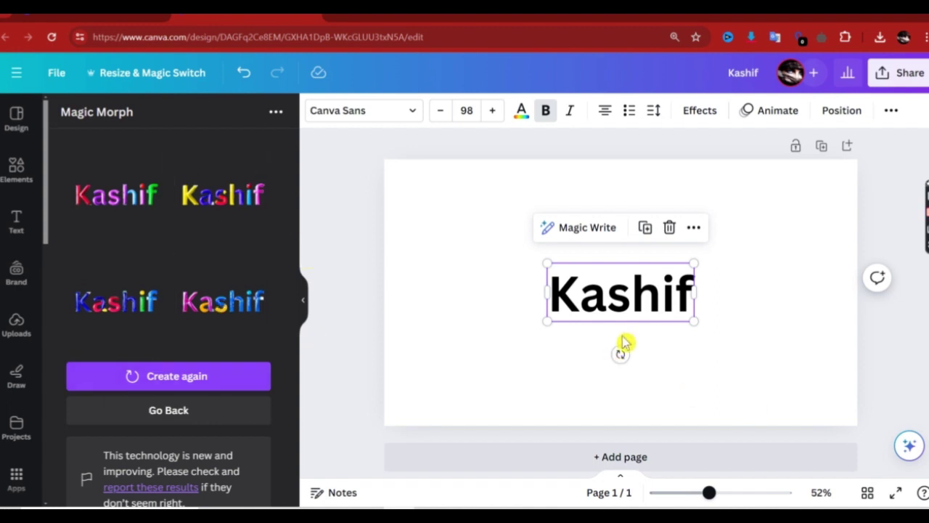
# - Insert the pink, yellow and blue balloon version of the name, enlarge it and place it below the black heading
pyautogui.click(496, 290)
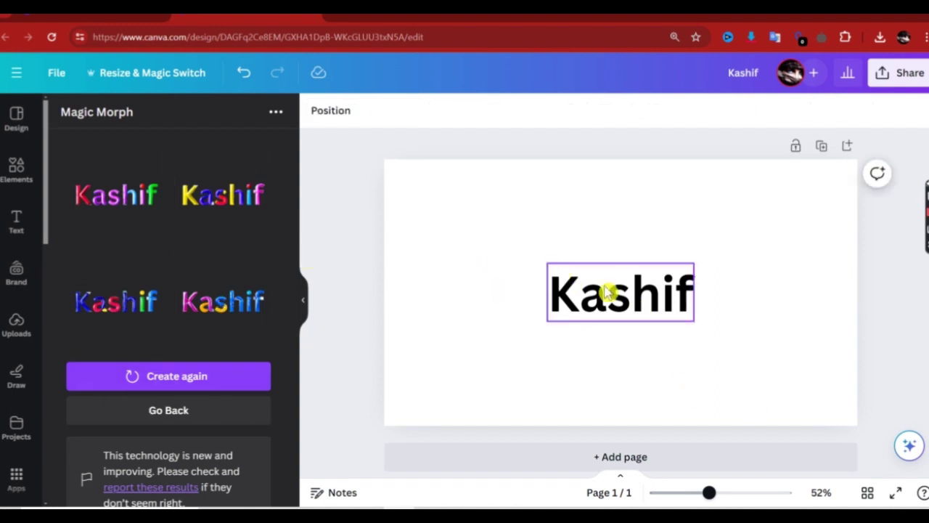
pyautogui.moveTo(517, 342); pyautogui.dragTo(423, 386)
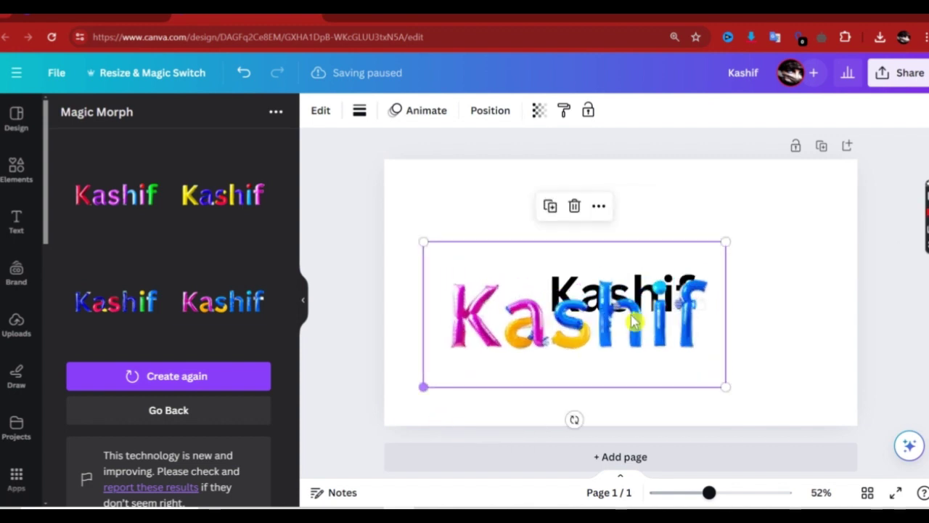
pyautogui.moveTo(728, 245); pyautogui.dragTo(794, 201)
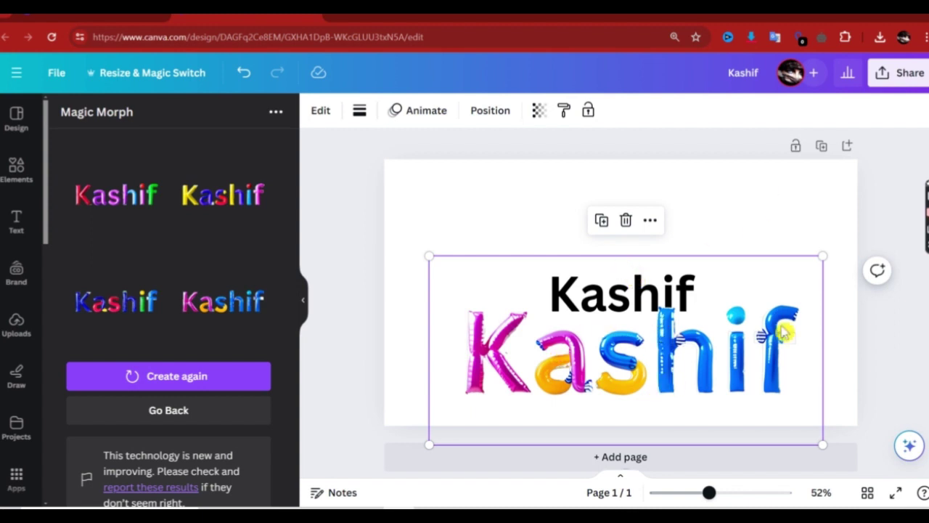
# - Search the apps for TypeExtrude and open it
pyautogui.click(16, 476)
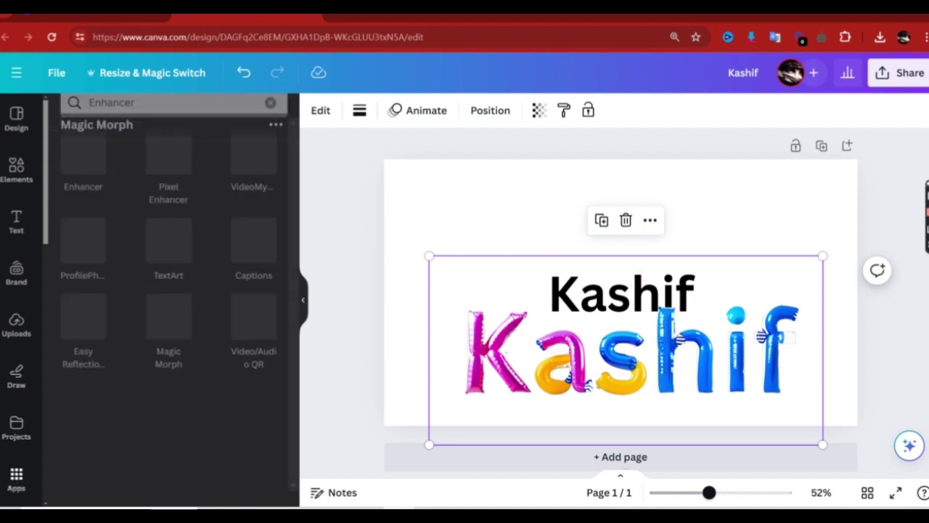
pyautogui.click(102, 118)
pyautogui.write('Type')
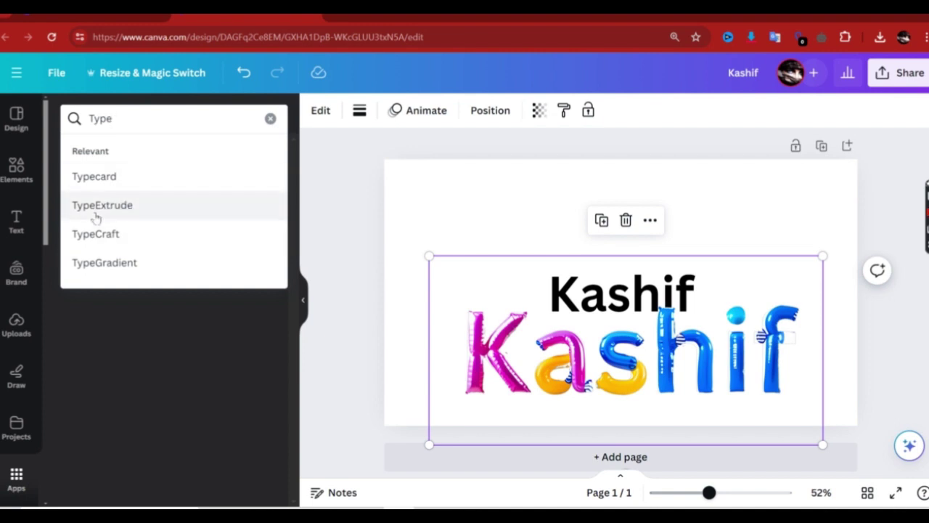
pyautogui.click(126, 207)
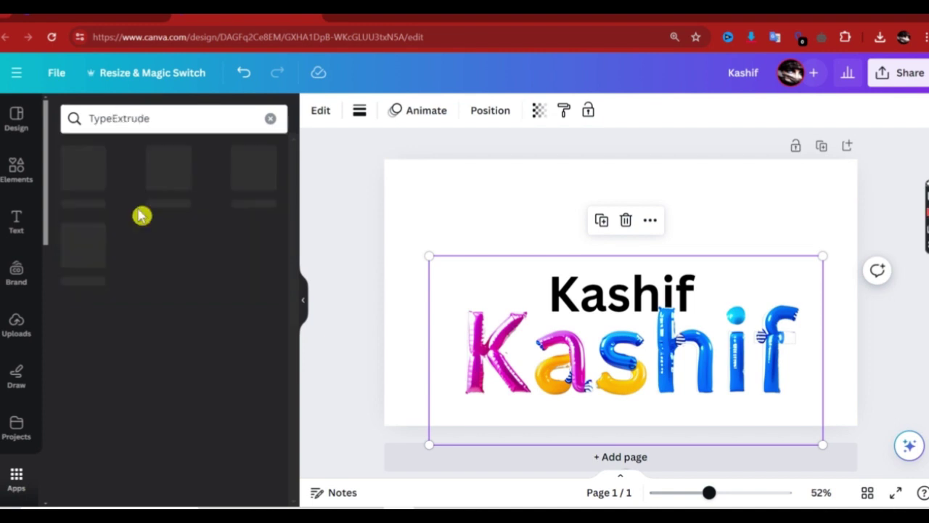
pyautogui.click(85, 178)
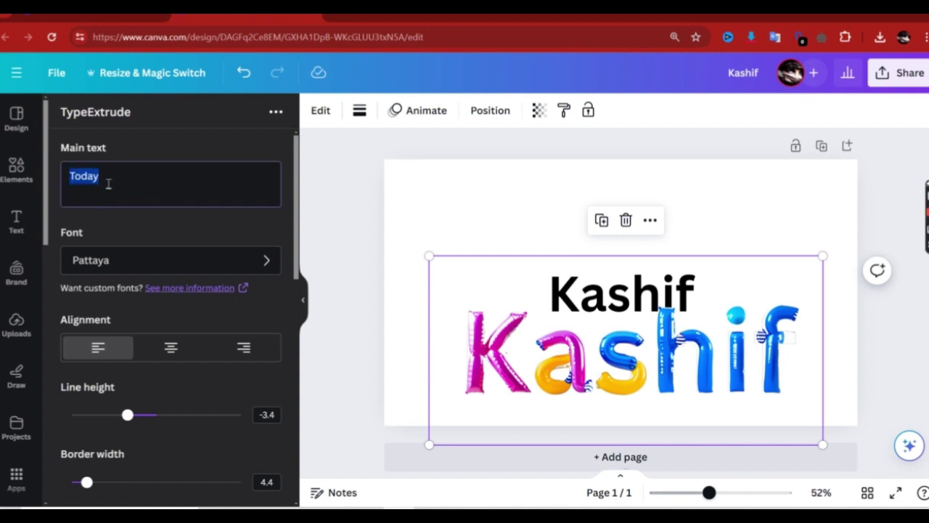
# - Set the TypeExtrude main text to "Canva" and its font to Analogue OS
pyautogui.write('Canva')
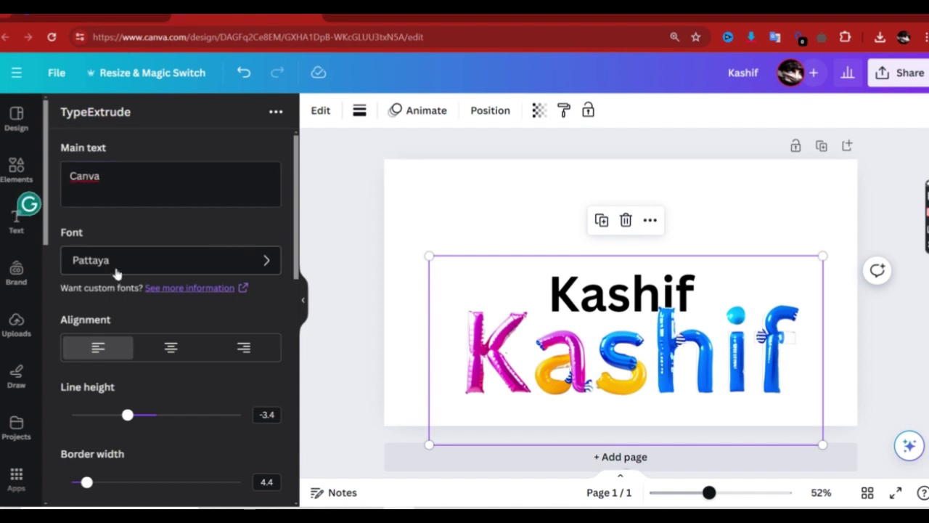
pyautogui.click(116, 268)
pyautogui.scroll(-5, 123, 318)
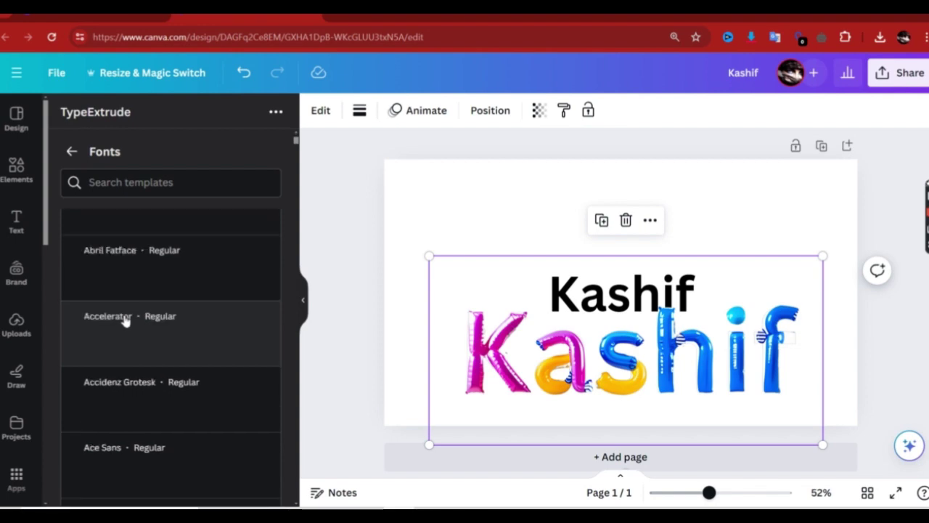
pyautogui.scroll(-10, 135, 336)
pyautogui.click(133, 336)
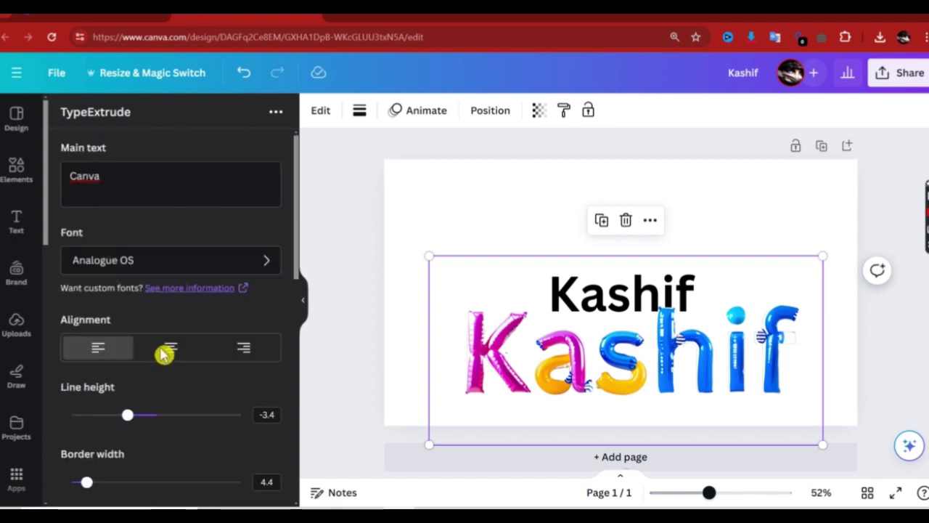
# - Set the extruded text's border width to 7 and its length to 144.3
pyautogui.scroll(-5, 150, 339)
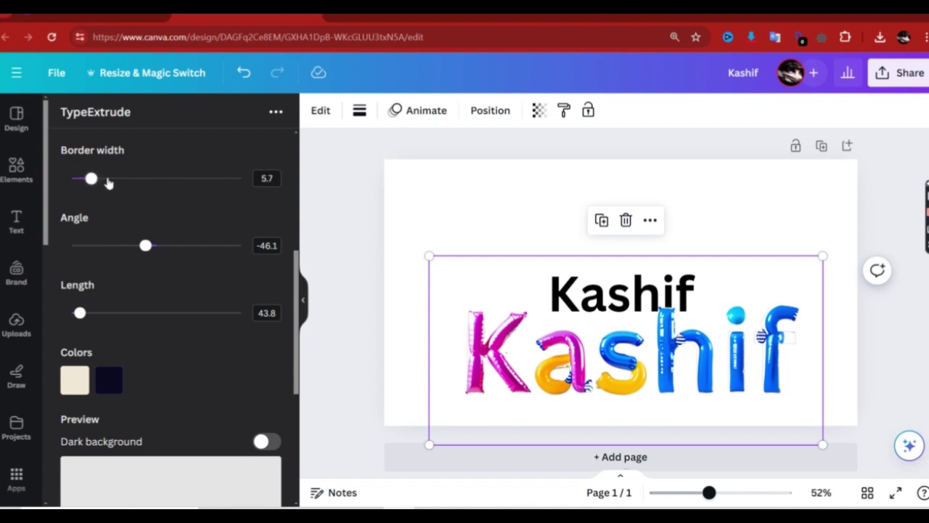
pyautogui.moveTo(107, 181); pyautogui.dragTo(95, 177)
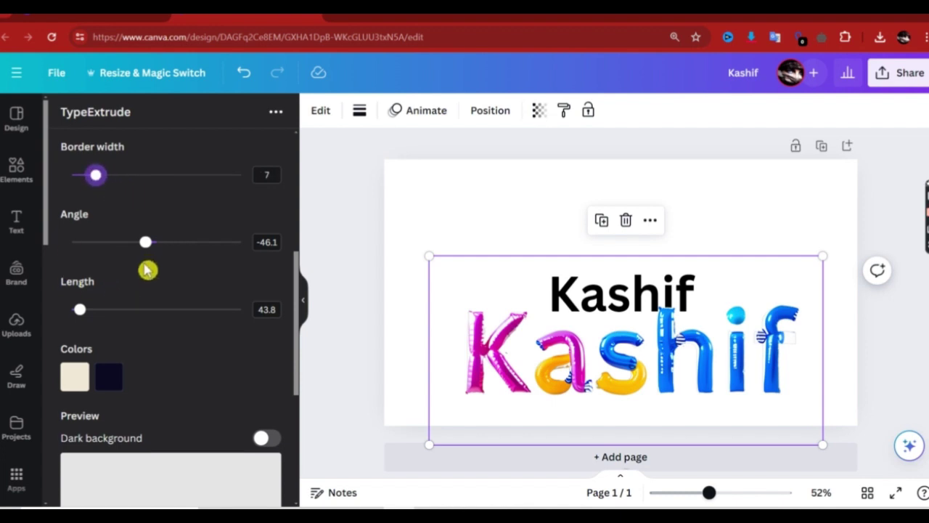
pyautogui.scroll(-3, 148, 270)
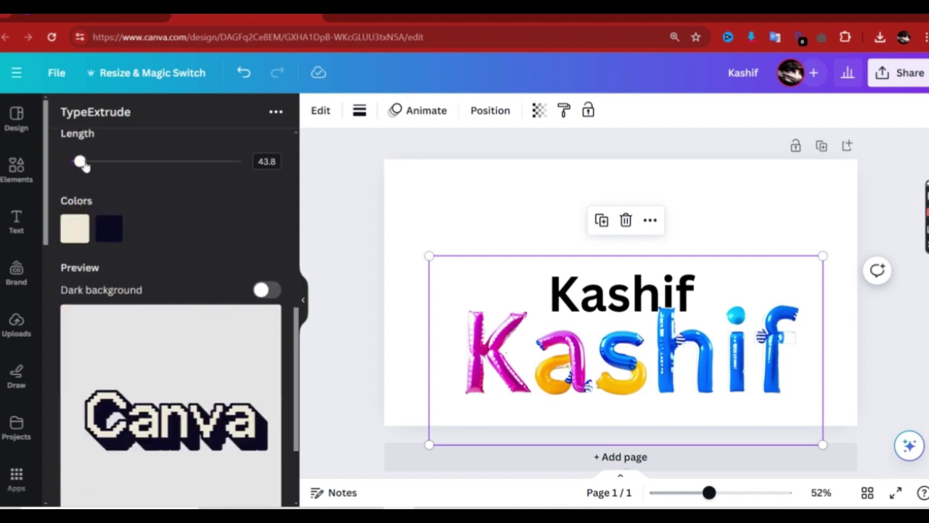
pyautogui.moveTo(82, 164)
pyautogui.mouseDown()
pyautogui.moveTo(129, 165)
pyautogui.moveTo(100, 166)
pyautogui.mouseUp()
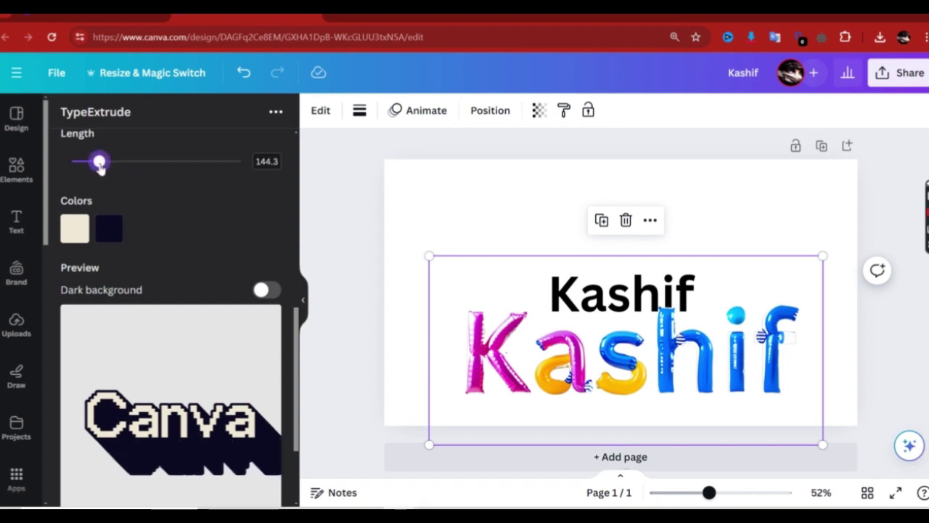
# - Colour the extruded text golden yellow (#E6AA10) with a deep blue extrusion, and add it to the design
pyautogui.click(80, 231)
pyautogui.moveTo(205, 304); pyautogui.dragTo(275, 262)
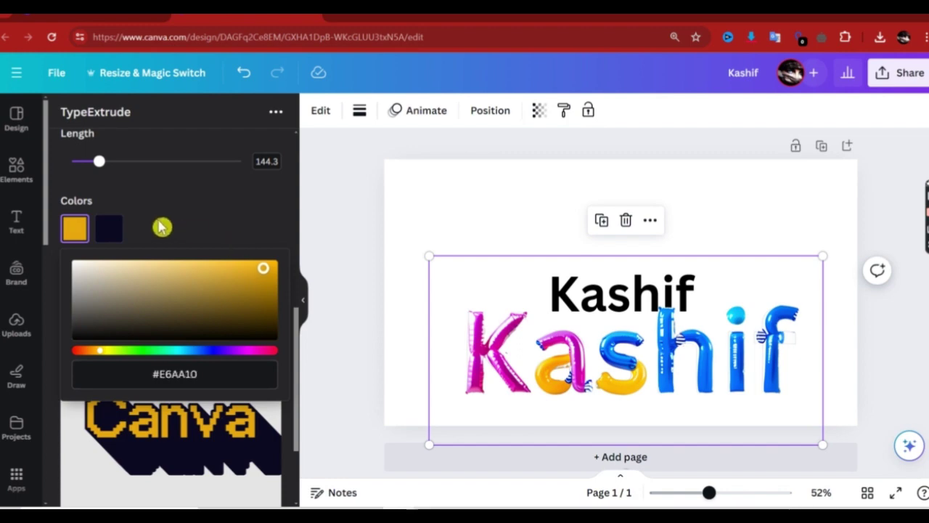
pyautogui.click(109, 229)
pyautogui.click(137, 286)
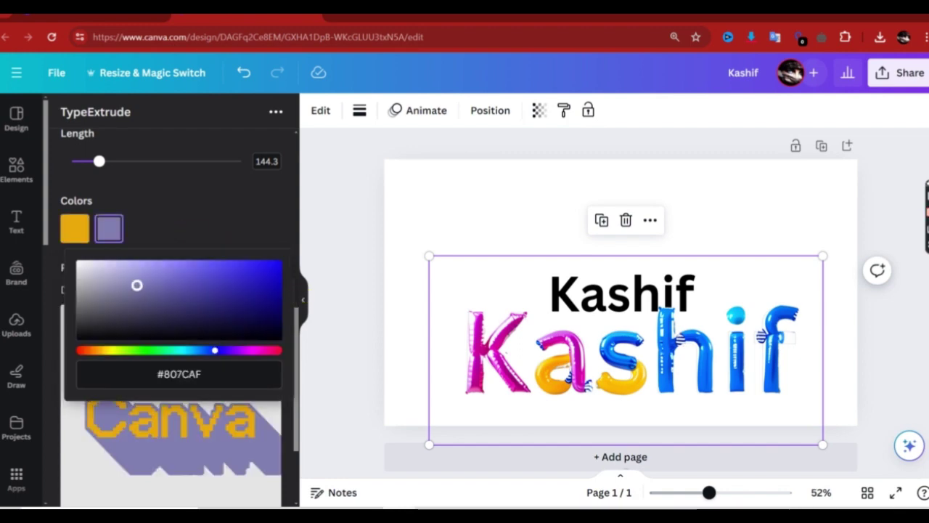
pyautogui.moveTo(136, 285); pyautogui.dragTo(262, 285)
pyautogui.click(213, 216)
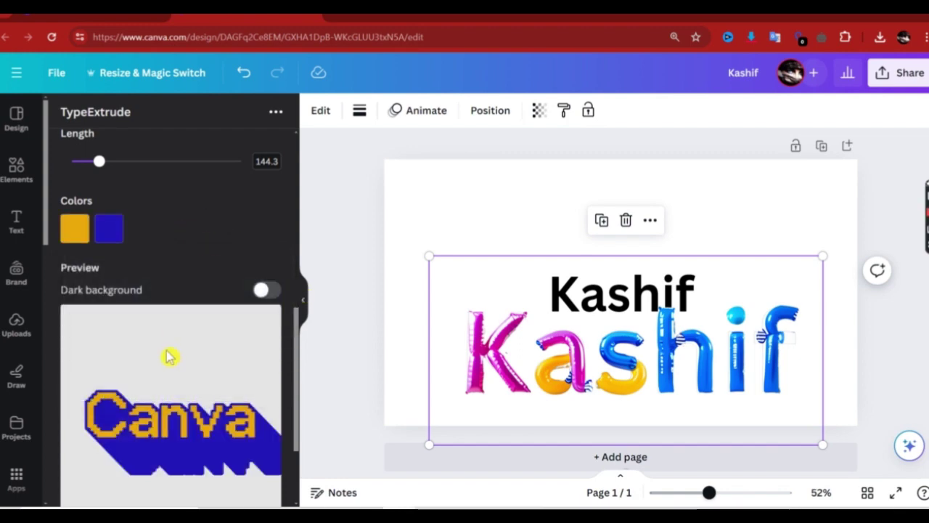
pyautogui.scroll(-2, 170, 357)
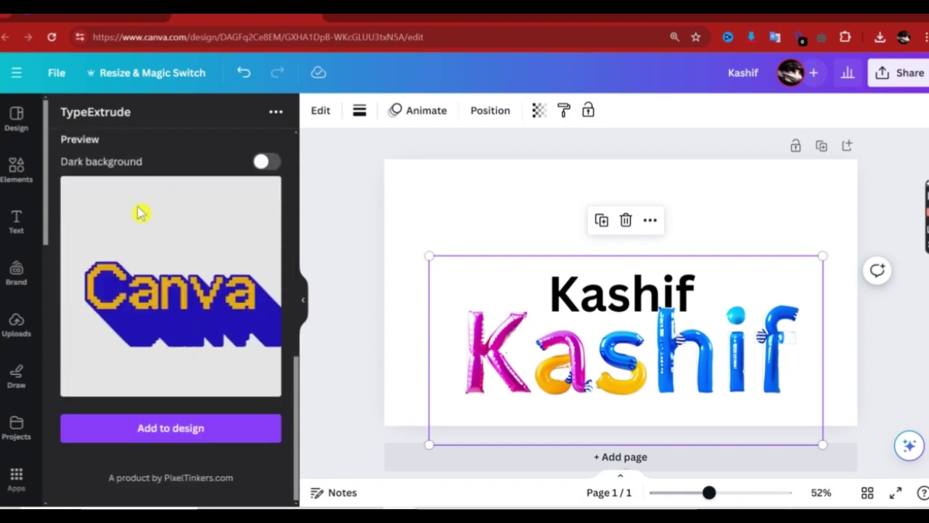
pyautogui.click(173, 430)
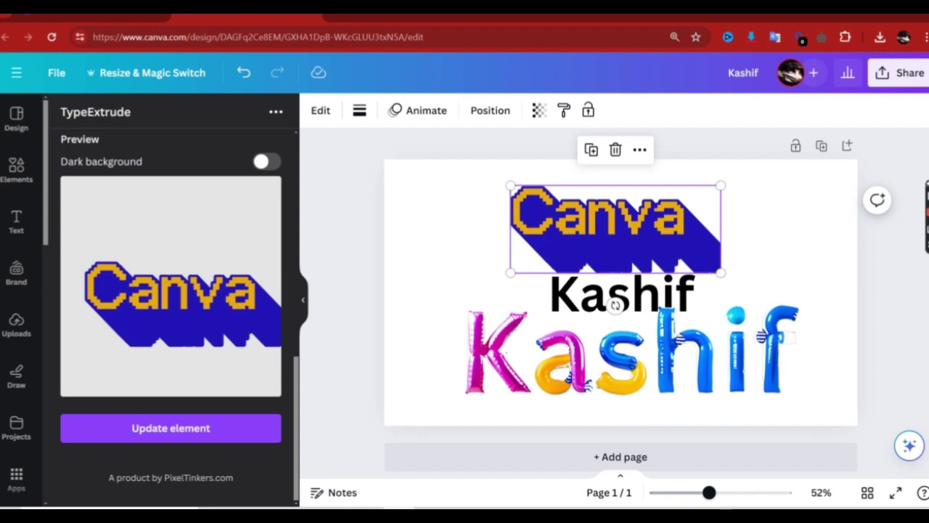
# - Change the extruded "Canva" text from the pixel font to a smooth sans-serif font and update it in the design
pyautogui.scroll(5, 162, 268)
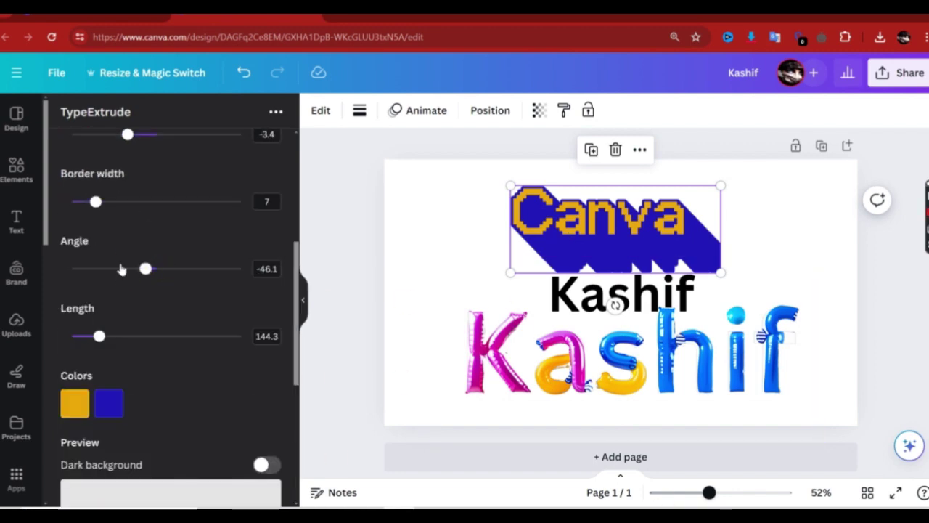
pyautogui.scroll(5, 124, 291)
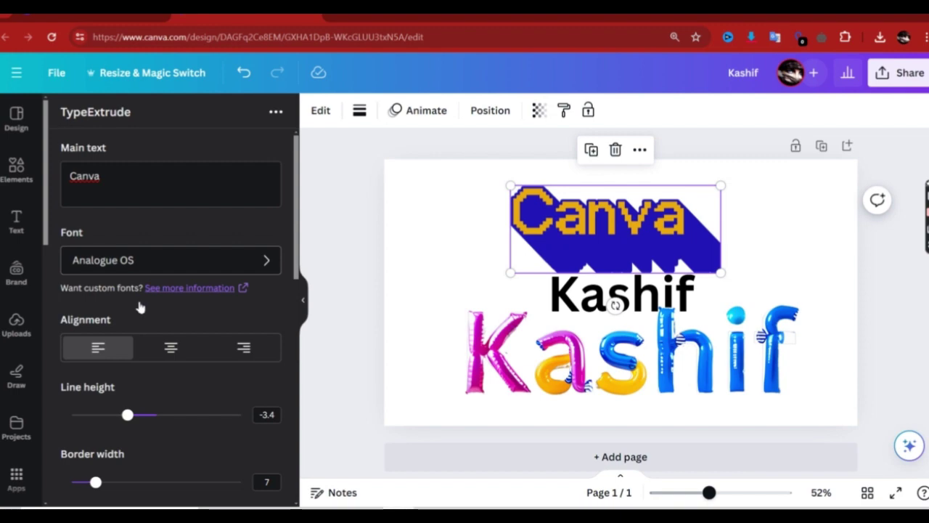
pyautogui.scroll(-2, 138, 320)
pyautogui.click(139, 332)
pyautogui.scroll(-10, 222, 380)
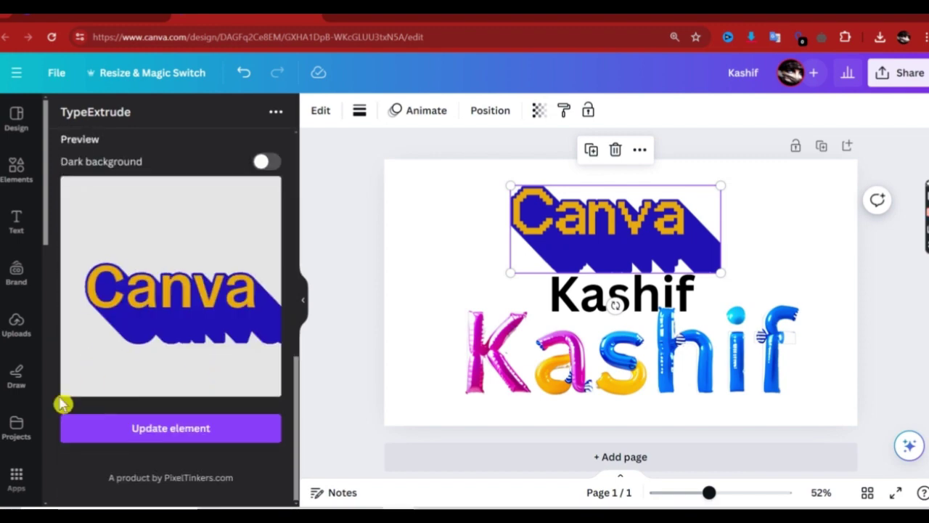
pyautogui.click(201, 436)
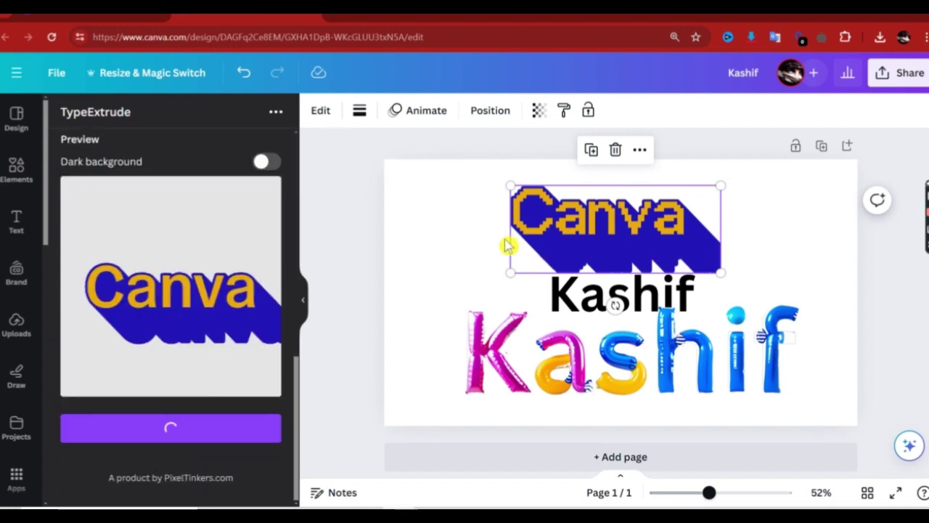
# - Search the apps for TypeCraft and open it
pyautogui.click(171, 116)
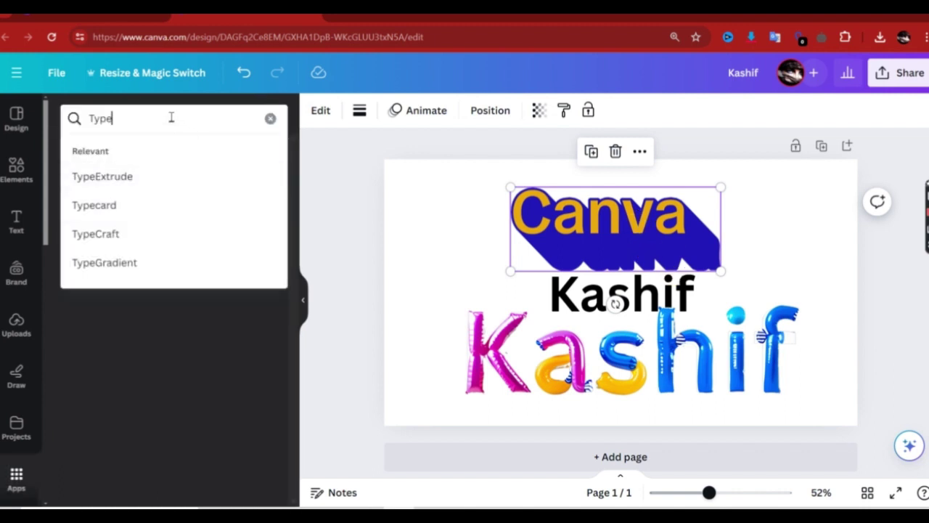
pyautogui.click(138, 243)
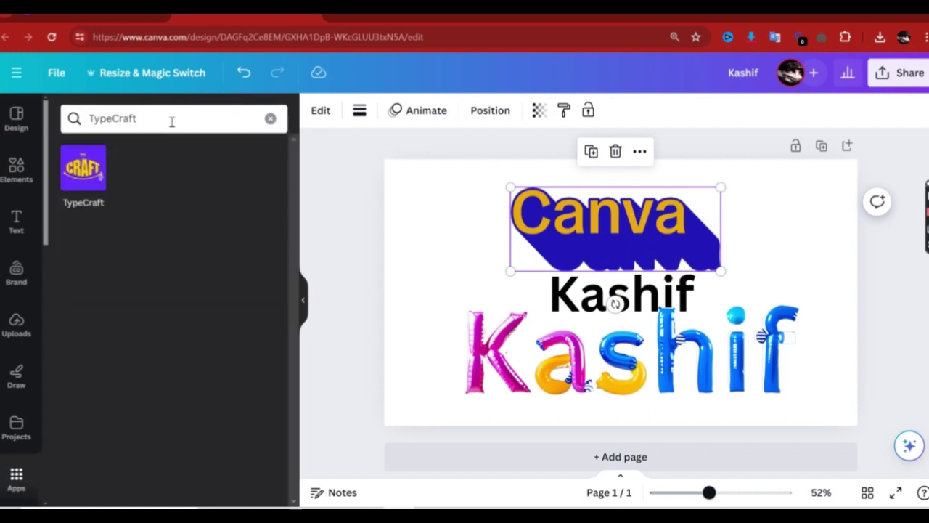
pyautogui.click(84, 186)
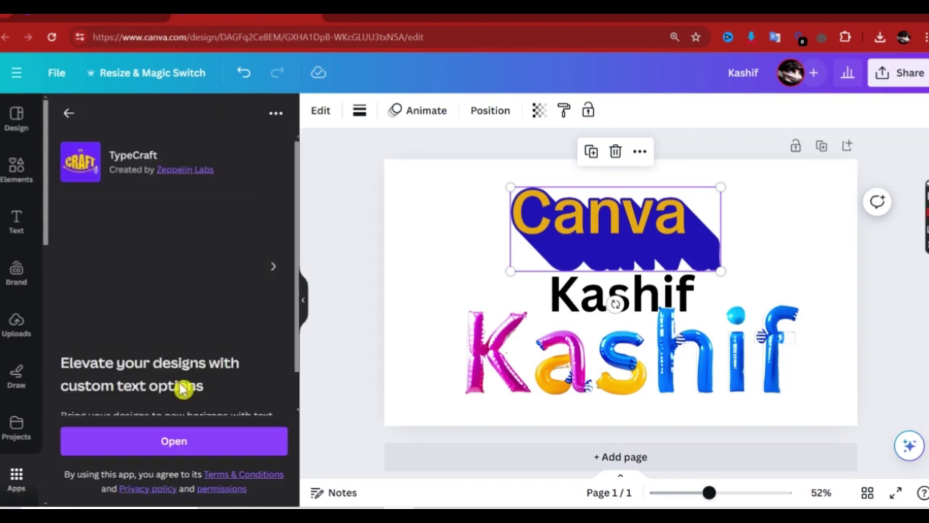
pyautogui.click(138, 442)
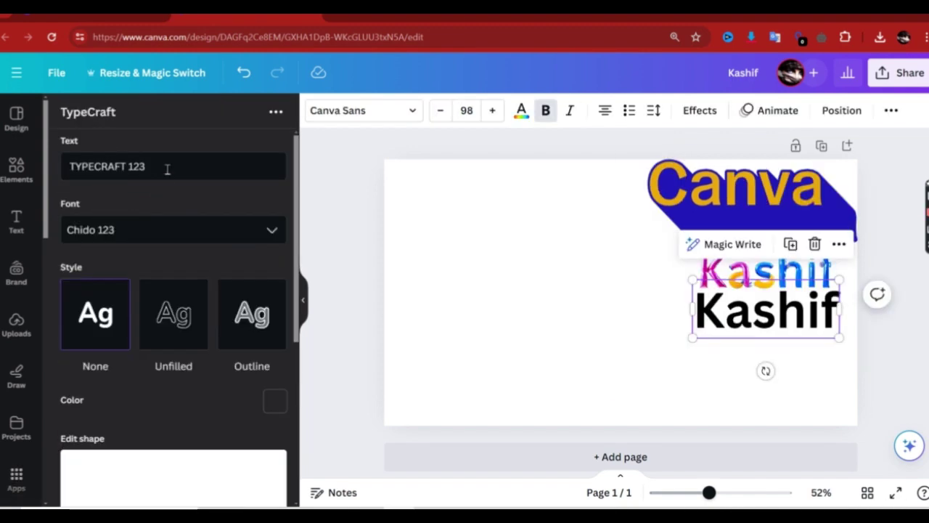
# - Set the TypeCraft text to "Karachi", keeping the Chido 123 font and the None style
pyautogui.moveTo(167, 170); pyautogui.dragTo(17, 182)
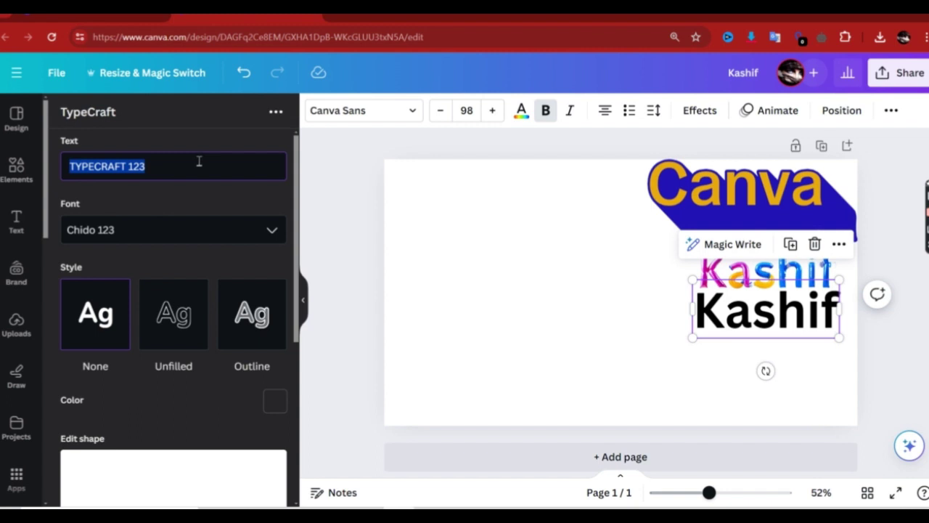
pyautogui.write('Karachi')
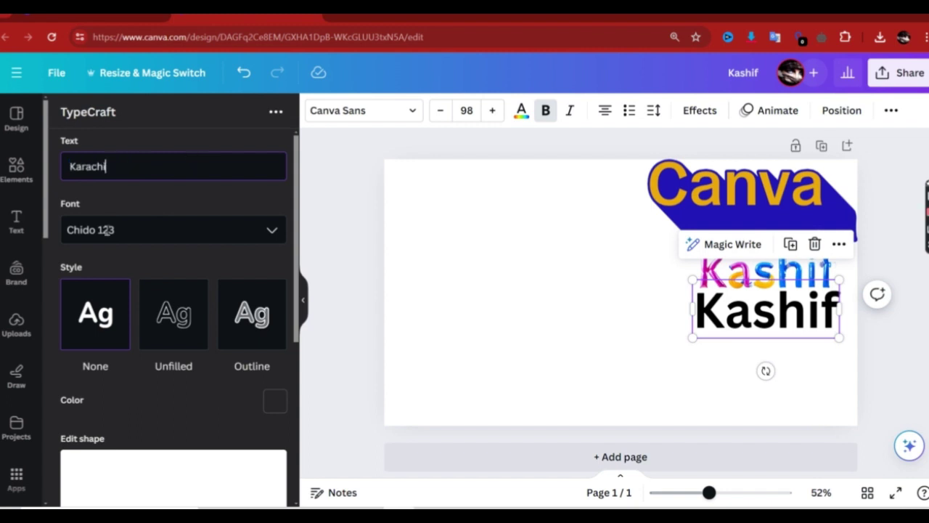
pyautogui.click(271, 230)
pyautogui.click(158, 283)
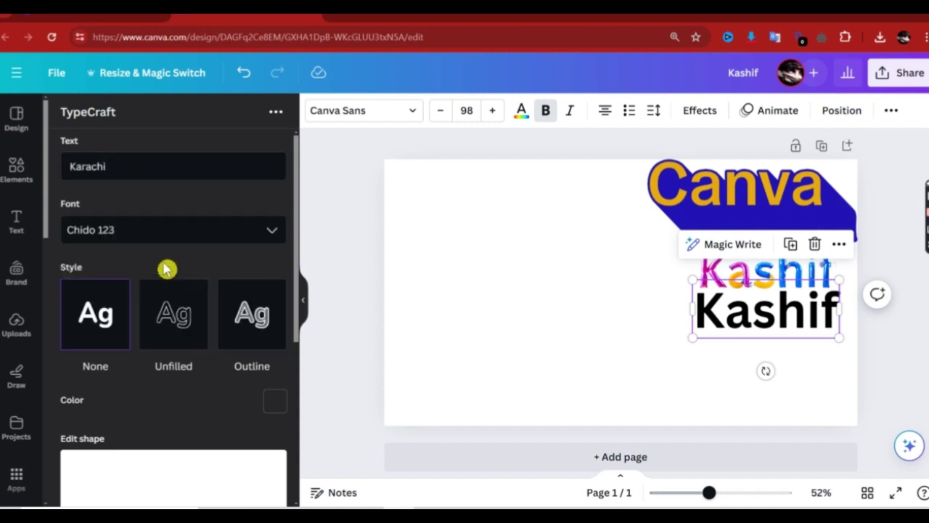
pyautogui.scroll(-2, 166, 268)
pyautogui.scroll(2, 145, 265)
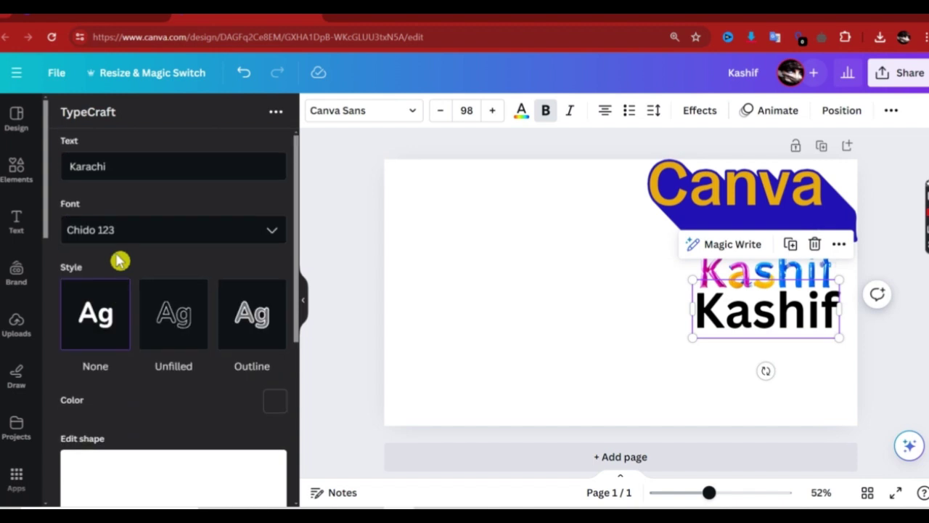
pyautogui.click(159, 320)
pyautogui.click(98, 314)
# - Warp the "Karachi" text shape by arching its upper edge high, bowing its lower edge downward and pulling the side corners inward
pyautogui.scroll(-2, 120, 338)
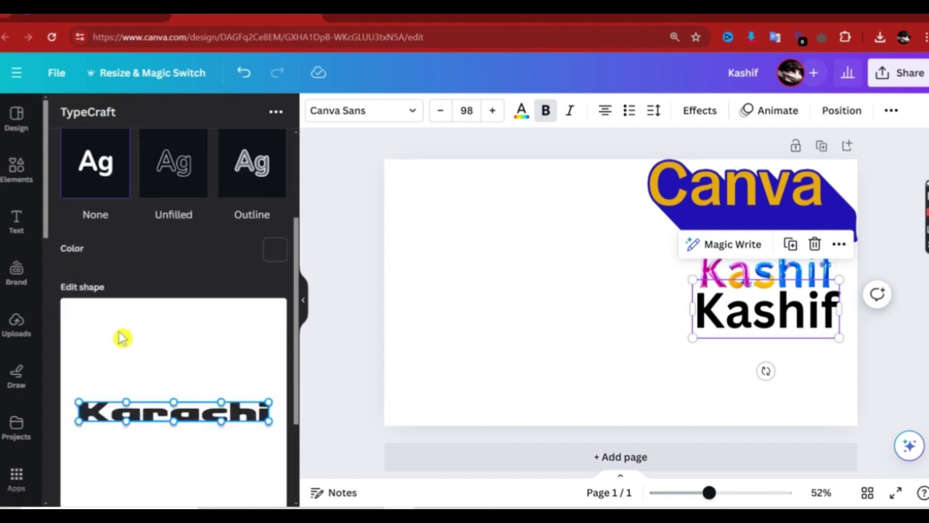
pyautogui.scroll(-2, 123, 337)
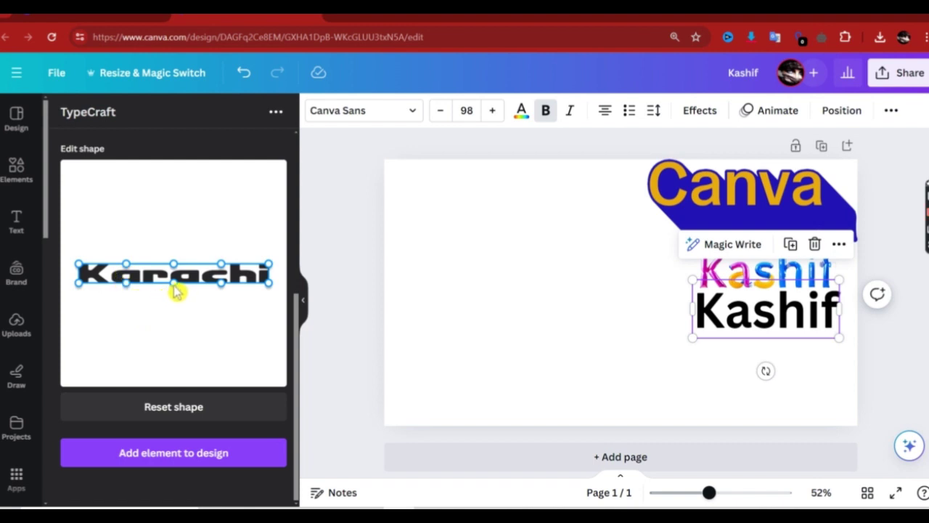
pyautogui.moveTo(175, 288); pyautogui.dragTo(179, 303)
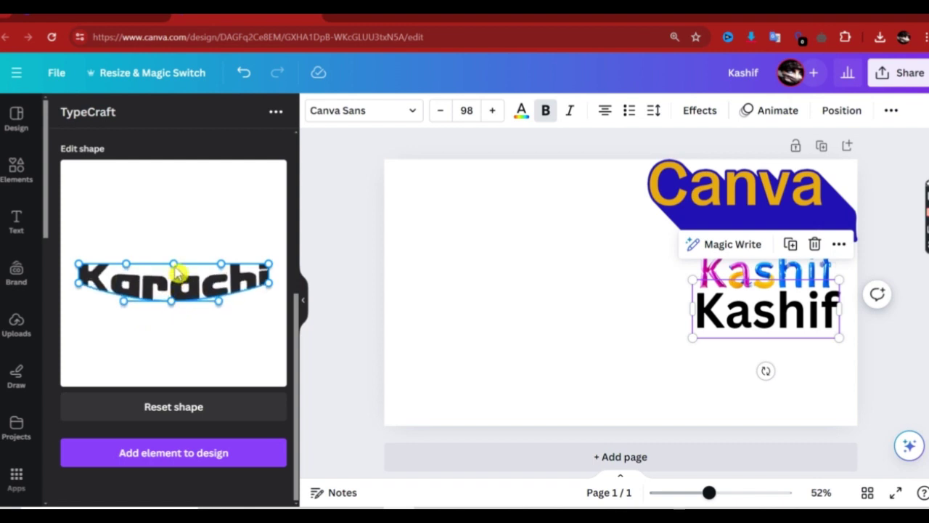
pyautogui.moveTo(175, 266); pyautogui.dragTo(177, 236)
pyautogui.moveTo(269, 284); pyautogui.dragTo(257, 298)
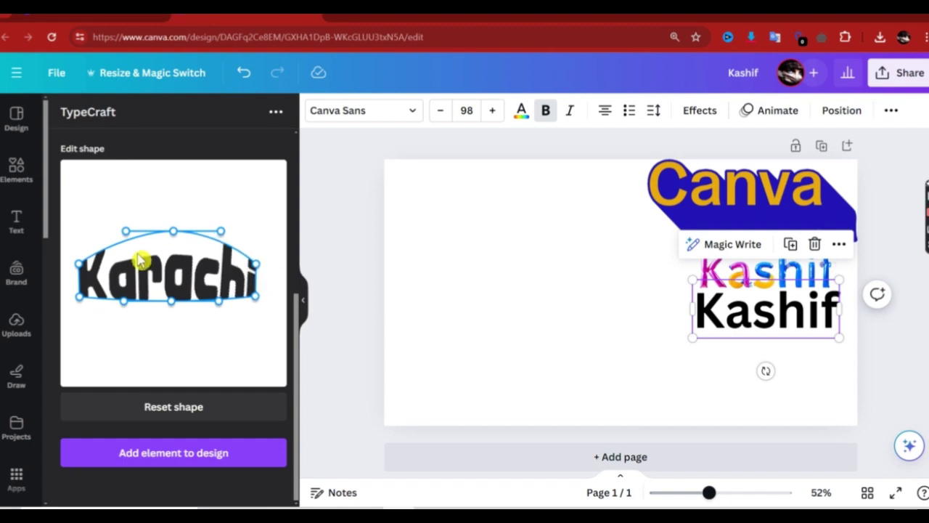
pyautogui.moveTo(79, 263); pyautogui.dragTo(89, 261)
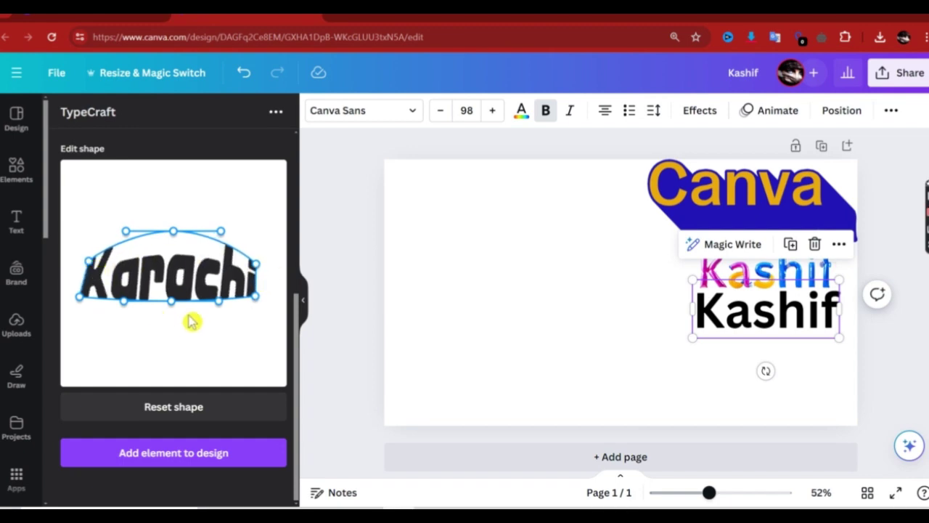
pyautogui.moveTo(170, 302)
pyautogui.mouseDown()
pyautogui.moveTo(175, 276)
pyautogui.moveTo(176, 338)
pyautogui.moveTo(176, 317)
pyautogui.mouseUp()
pyautogui.moveTo(173, 231); pyautogui.dragTo(175, 199)
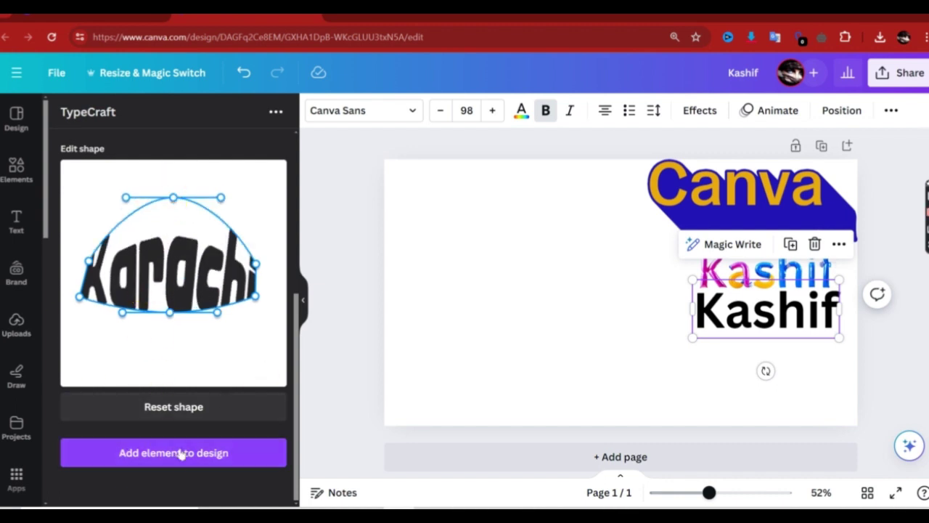
# - Add the warped "Karachi" text to the design and place it, slightly shrunk, near the page's upper edge beside the extruded "Canva" text
pyautogui.click(119, 463)
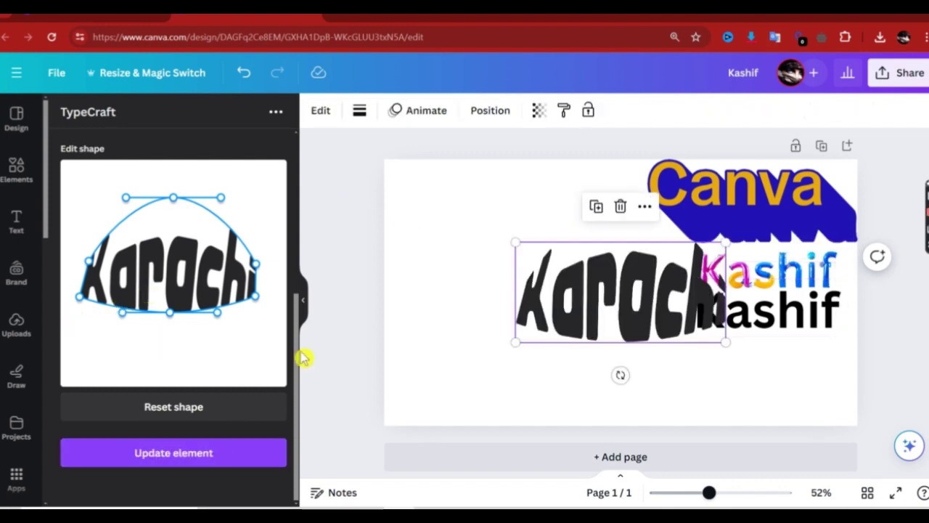
pyautogui.moveTo(649, 307); pyautogui.dragTo(556, 232)
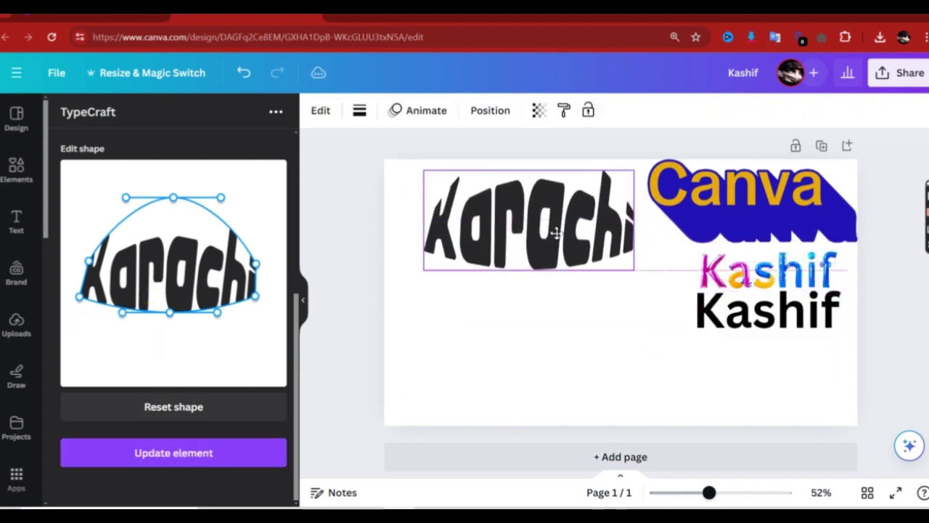
pyautogui.moveTo(421, 266); pyautogui.dragTo(434, 242)
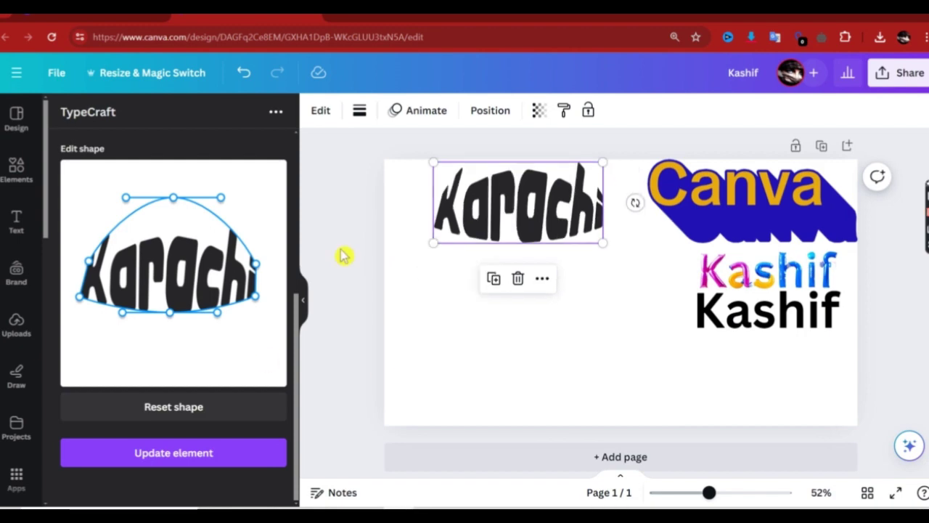
# - Search the apps for TypeGradient and open it
pyautogui.click(23, 494)
pyautogui.click(162, 118)
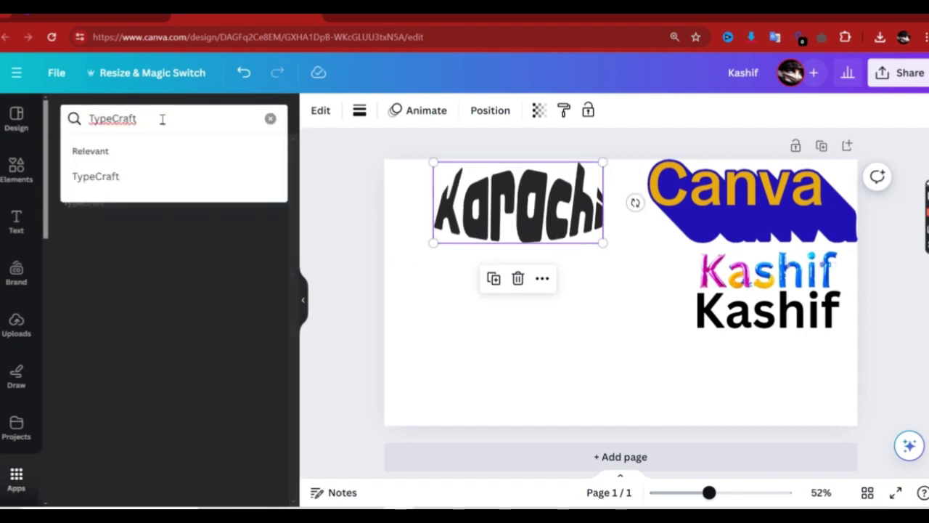
pyautogui.press('BackSpace')
pyautogui.press('BackSpace')
pyautogui.press('BackSpace')
pyautogui.press('BackSpace')
pyautogui.press('BackSpace')
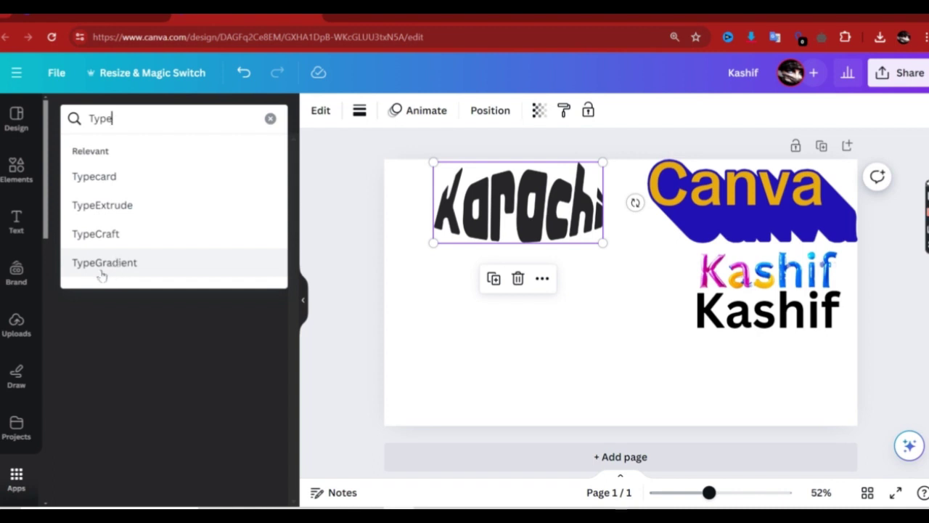
pyautogui.click(132, 265)
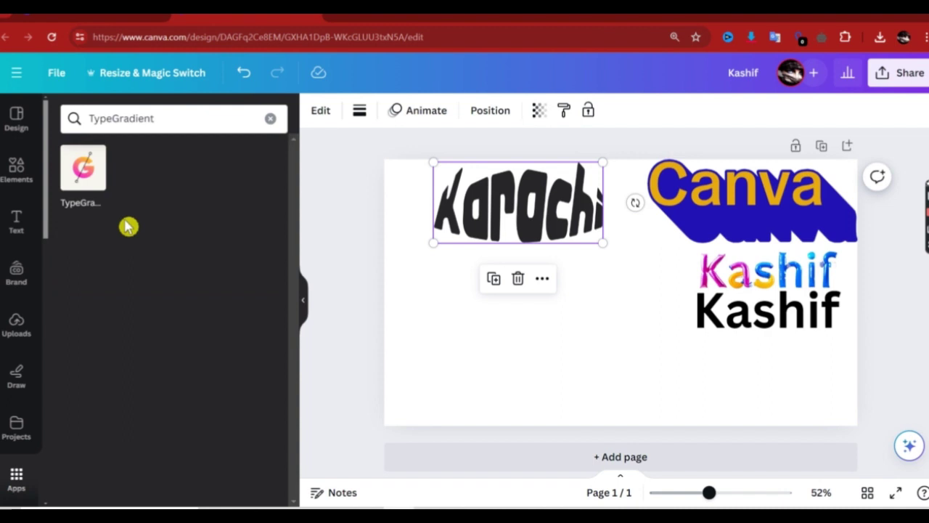
pyautogui.click(80, 170)
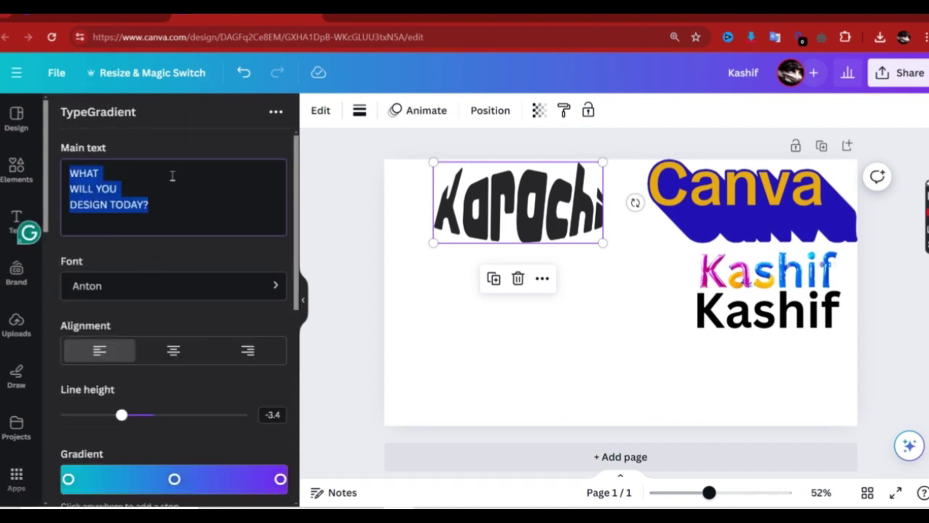
# - Replace the TypeGradient sample text with the person's first name and set the line height to -1.3
pyautogui.click(141, 190)
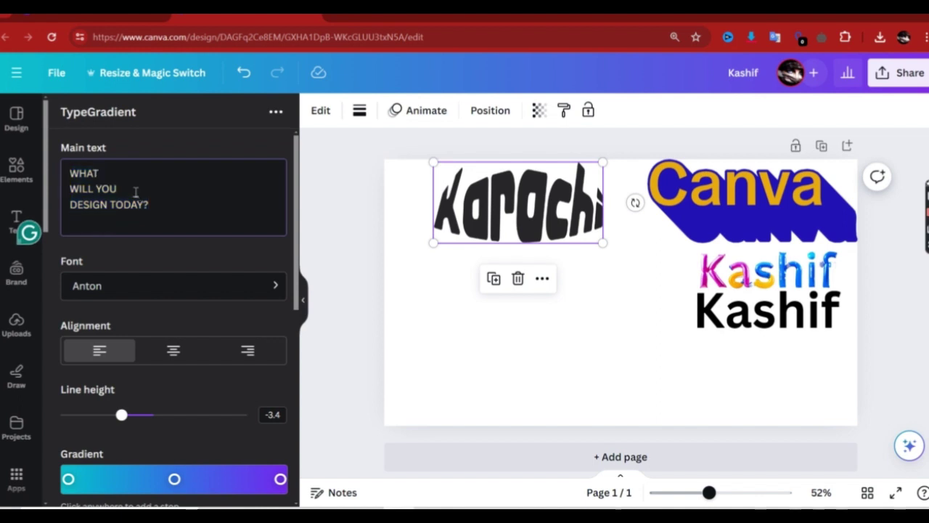
pyautogui.moveTo(161, 216); pyautogui.dragTo(64, 169)
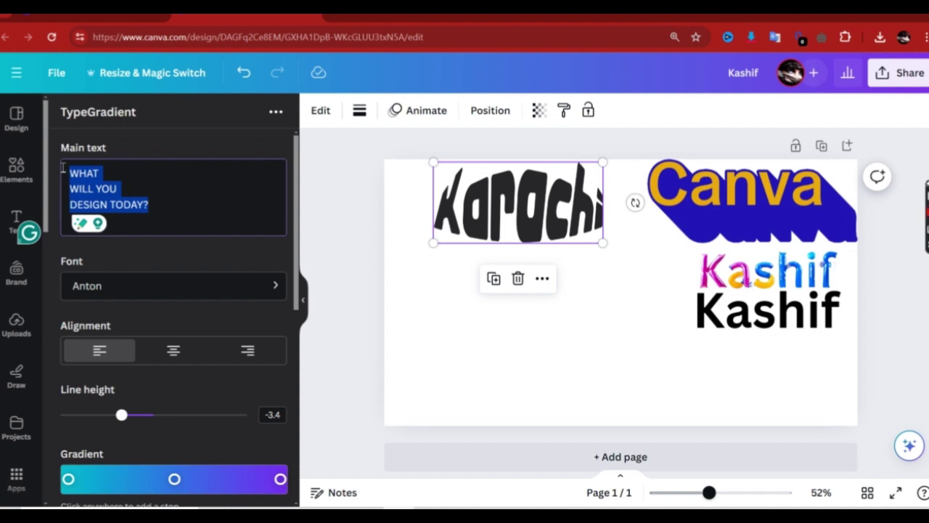
pyautogui.scroll(-3, 297, 264)
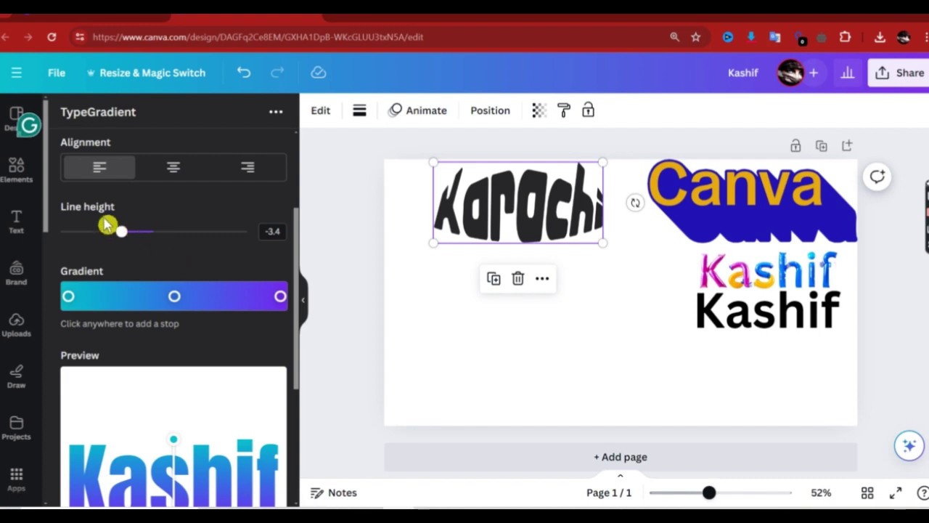
pyautogui.scroll(2, 107, 222)
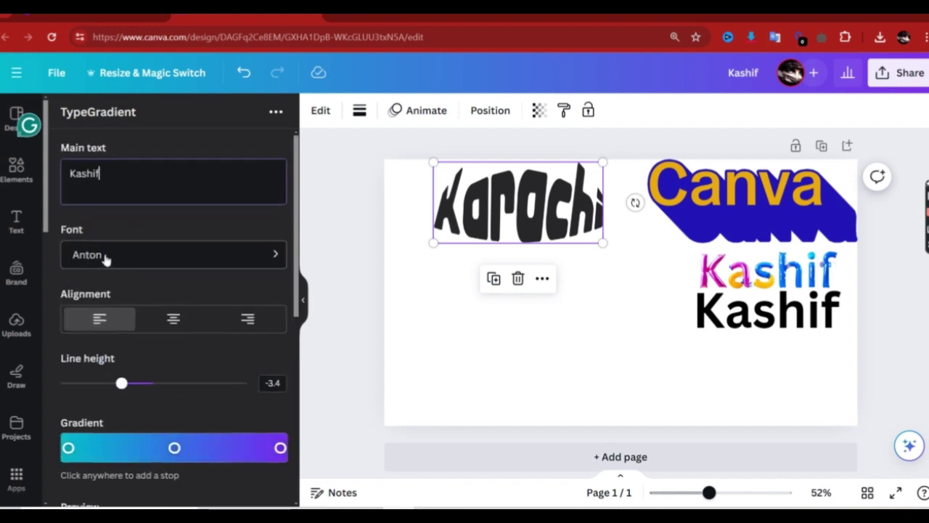
pyautogui.scroll(-2, 105, 258)
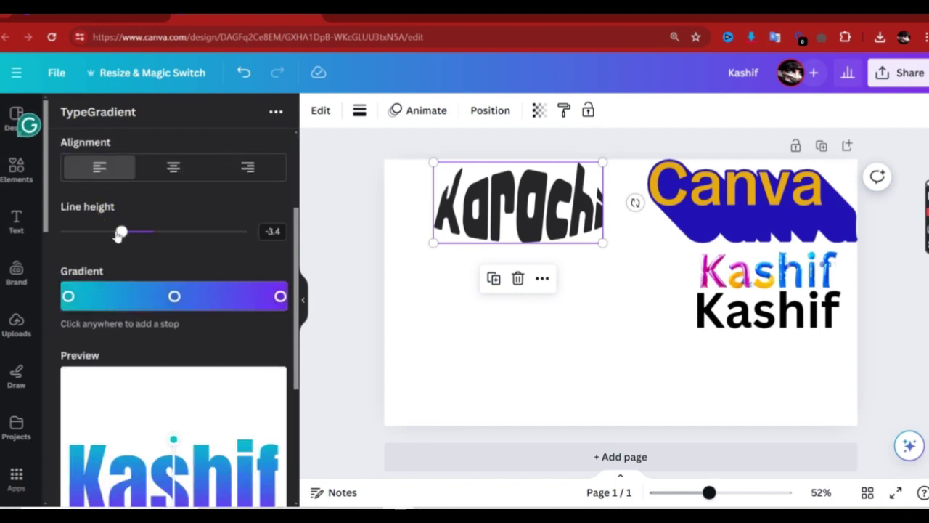
pyautogui.moveTo(139, 234)
pyautogui.mouseDown()
pyautogui.moveTo(116, 231)
pyautogui.moveTo(152, 231)
pyautogui.moveTo(141, 241)
pyautogui.mouseUp()
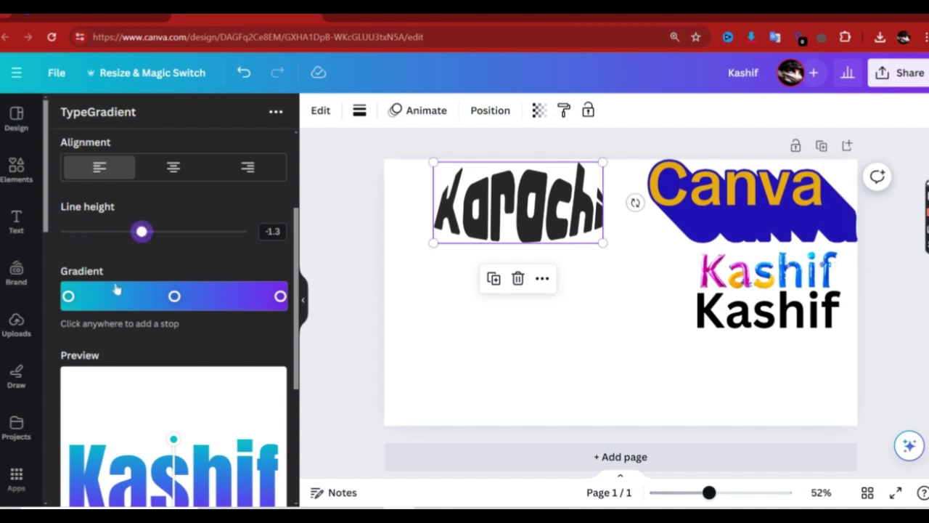
# - Recolor the three gradient stops: dark maroon for the first, crimson red for the middle and bright green for the last
pyautogui.scroll(-2, 117, 289)
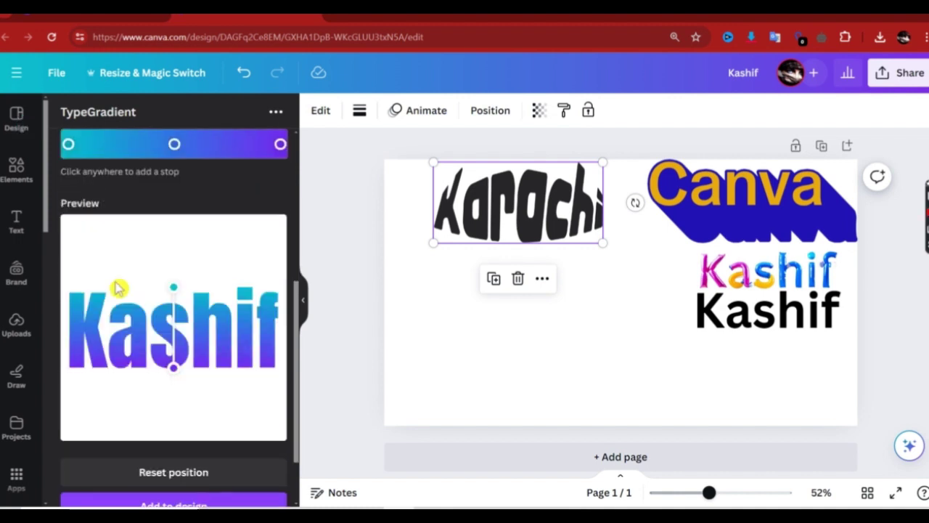
pyautogui.click(67, 145)
pyautogui.click(172, 214)
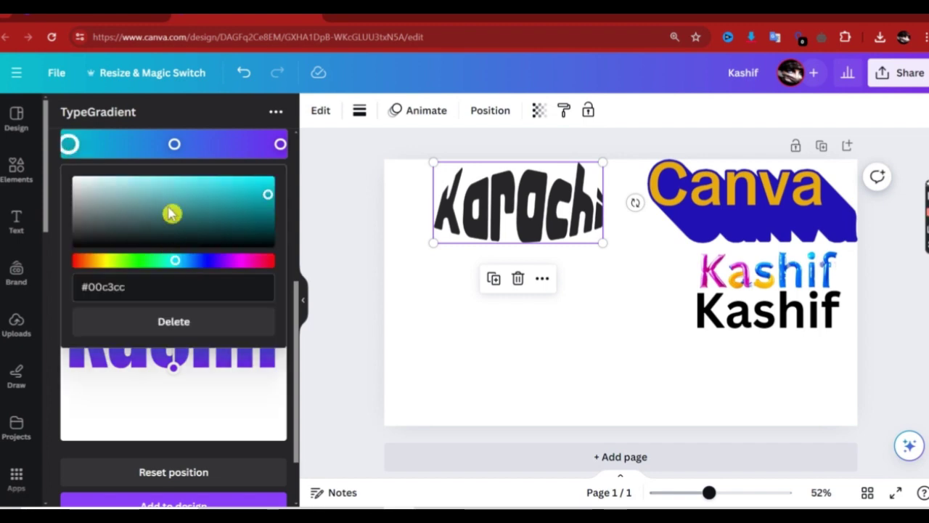
pyautogui.moveTo(191, 260); pyautogui.dragTo(251, 260)
pyautogui.click(174, 146)
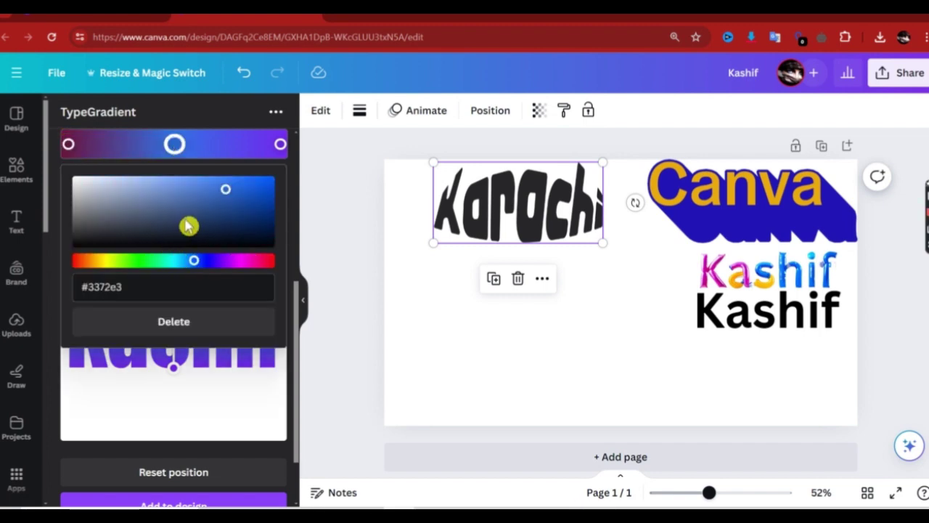
pyautogui.moveTo(228, 197)
pyautogui.mouseDown()
pyautogui.moveTo(205, 189)
pyautogui.moveTo(260, 190)
pyautogui.mouseUp()
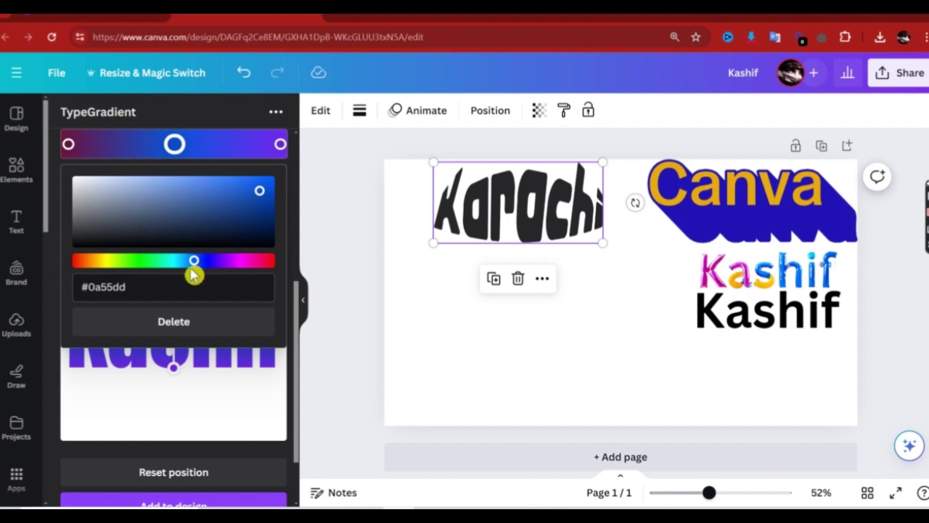
pyautogui.moveTo(192, 263); pyautogui.dragTo(124, 260)
pyautogui.click(281, 144)
# - Reposition the gradient's end handles so it runs diagonally from just above the "K" down to the lower part of the "i"
pyautogui.click(283, 357)
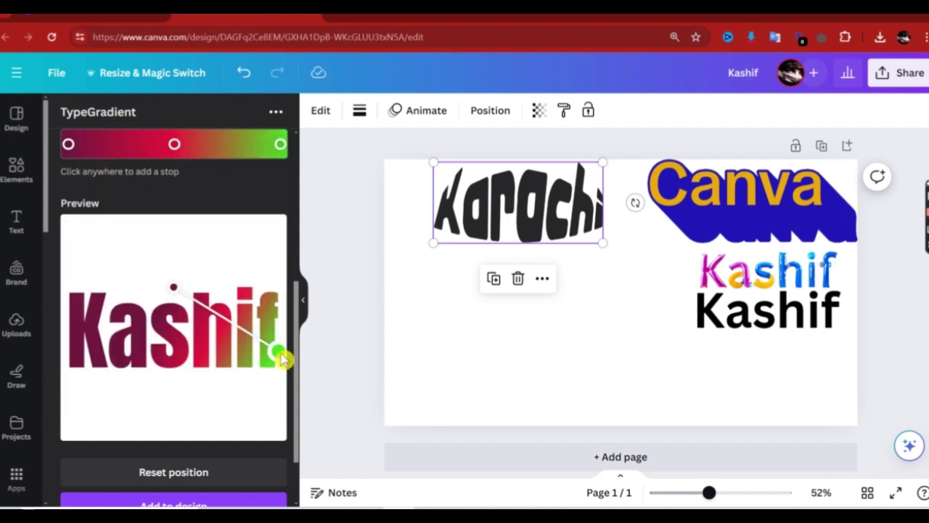
pyautogui.moveTo(174, 288); pyautogui.dragTo(79, 299)
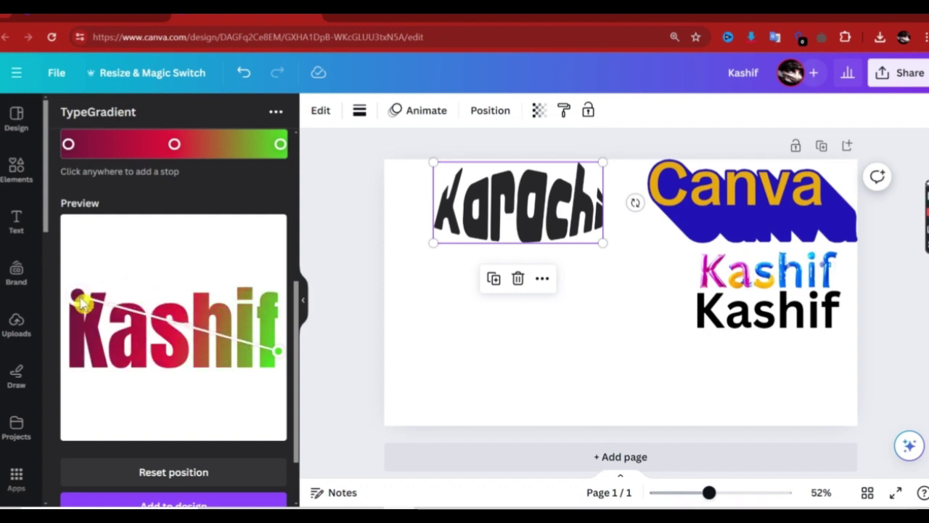
pyautogui.moveTo(277, 354); pyautogui.dragTo(255, 359)
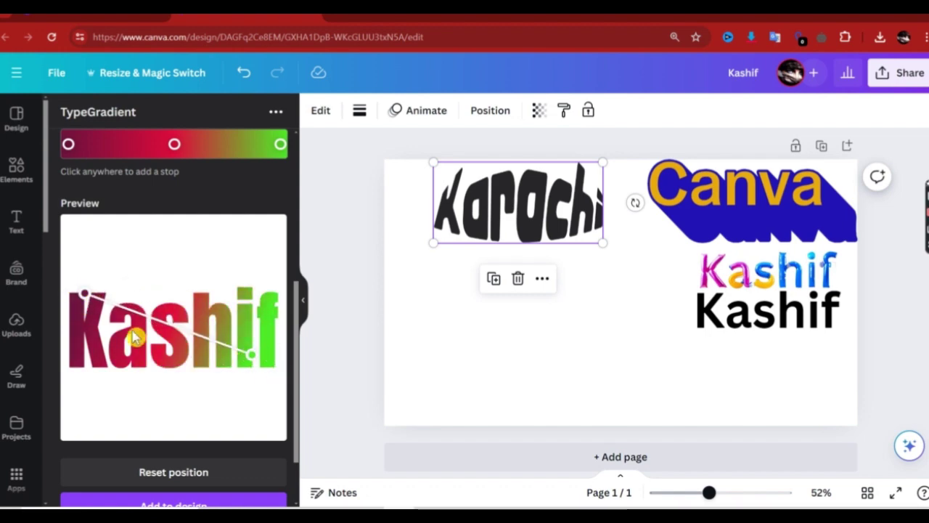
pyautogui.moveTo(84, 295); pyautogui.dragTo(96, 277)
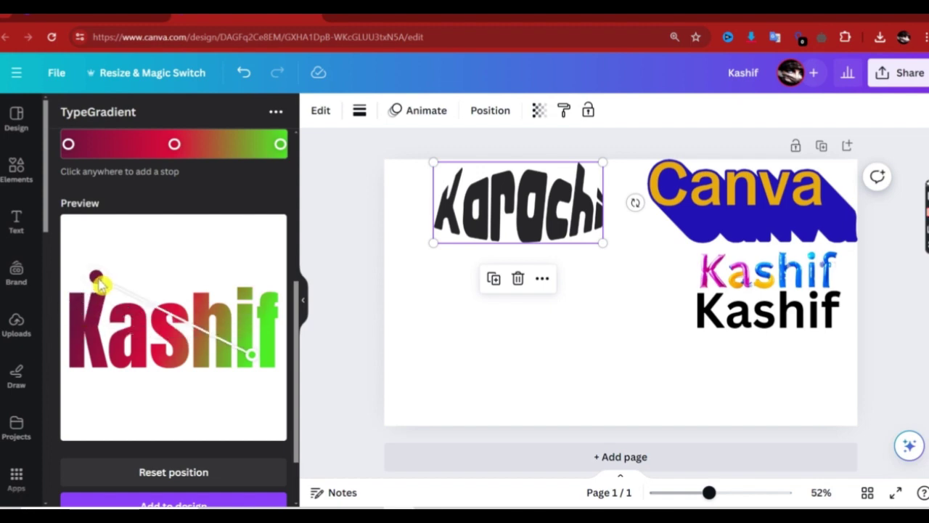
pyautogui.moveTo(251, 355)
pyautogui.mouseDown()
pyautogui.moveTo(282, 385)
pyautogui.moveTo(225, 359)
pyautogui.moveTo(241, 365)
pyautogui.moveTo(239, 358)
pyautogui.mouseUp()
# - Add the gradient text to the design and place it directly below the warped "Karachi" text
pyautogui.scroll(-2, 239, 357)
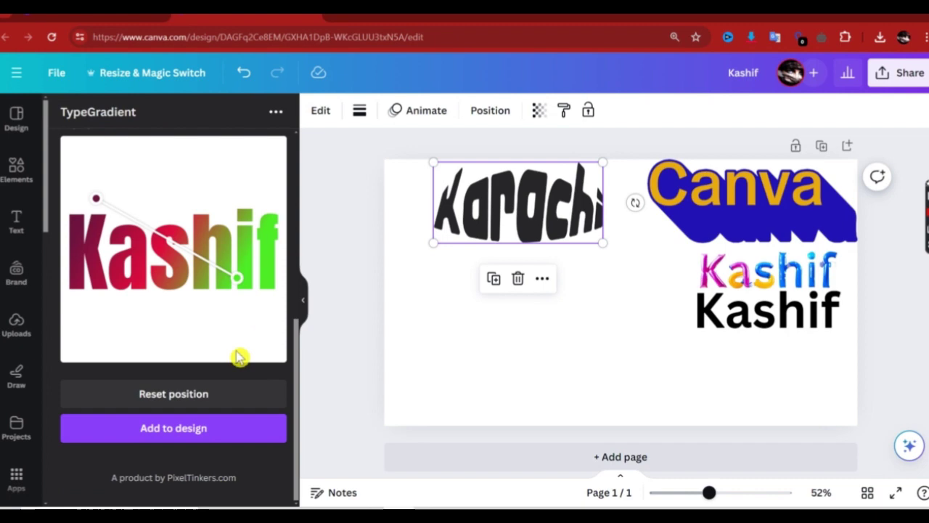
pyautogui.click(161, 430)
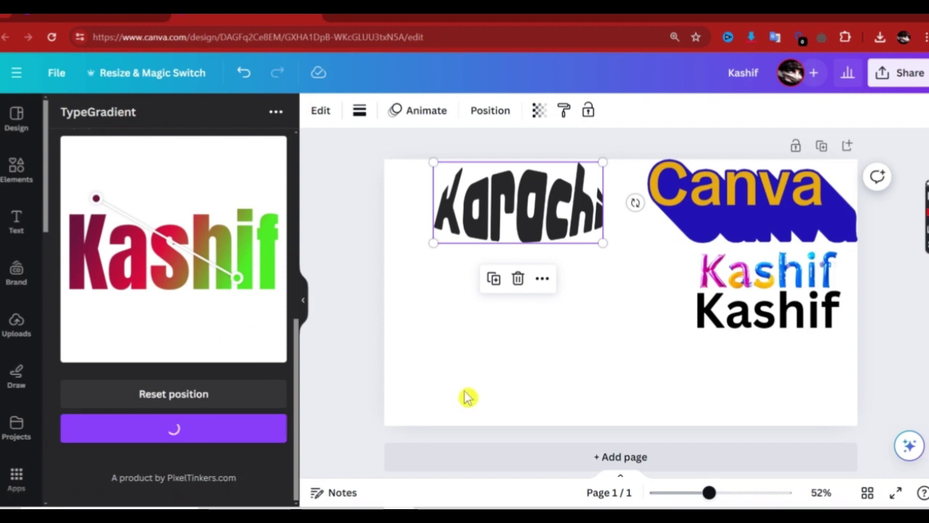
pyautogui.moveTo(583, 315); pyautogui.dragTo(486, 299)
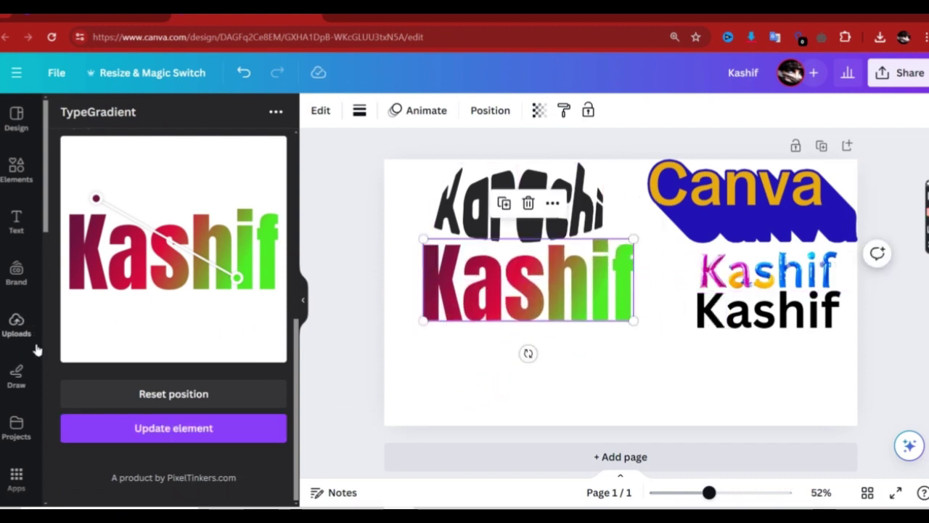
# - Search the apps for Frame Maker and open it
pyautogui.click(17, 480)
pyautogui.click(201, 120)
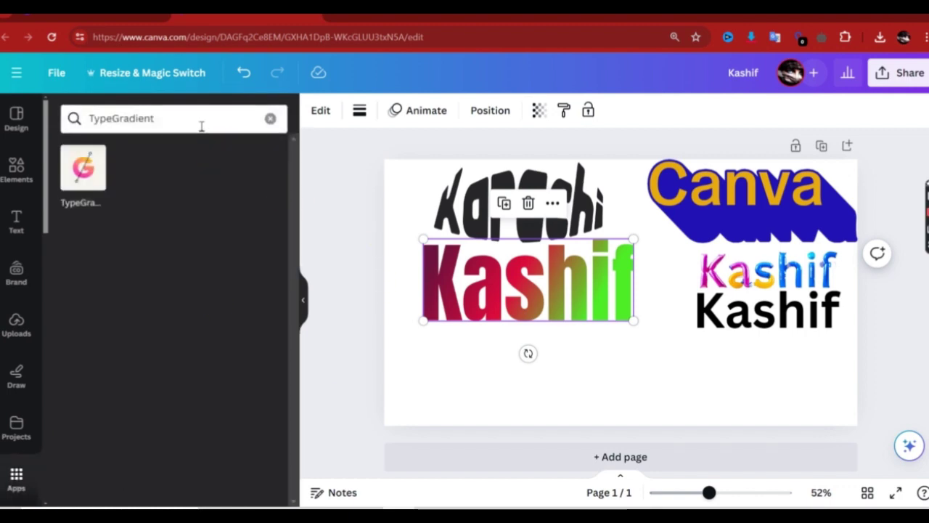
pyautogui.press('BackSpace')
pyautogui.press('BackSpace')
pyautogui.press('BackSpace')
pyautogui.press('BackSpace')
pyautogui.press('BackSpace')
pyautogui.press('BackSpace')
pyautogui.press('BackSpace')
pyautogui.press('BackSpace')
pyautogui.press('BackSpace')
pyautogui.press('BackSpace')
pyautogui.press('BackSpace')
pyautogui.write('frame')
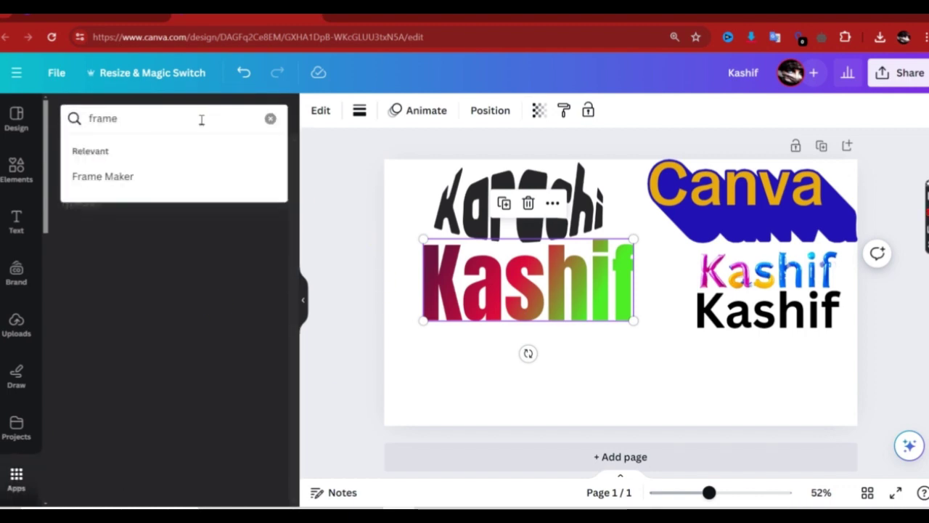
pyautogui.click(77, 183)
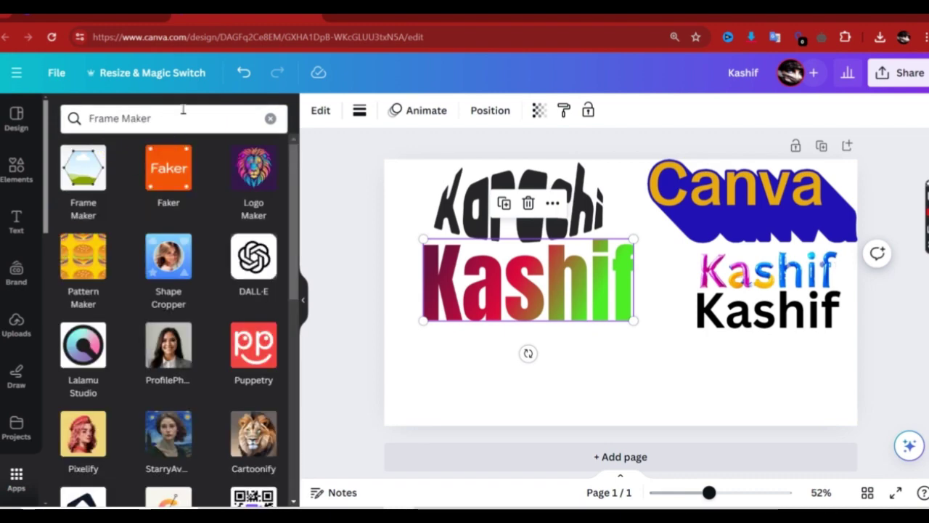
pyautogui.click(82, 183)
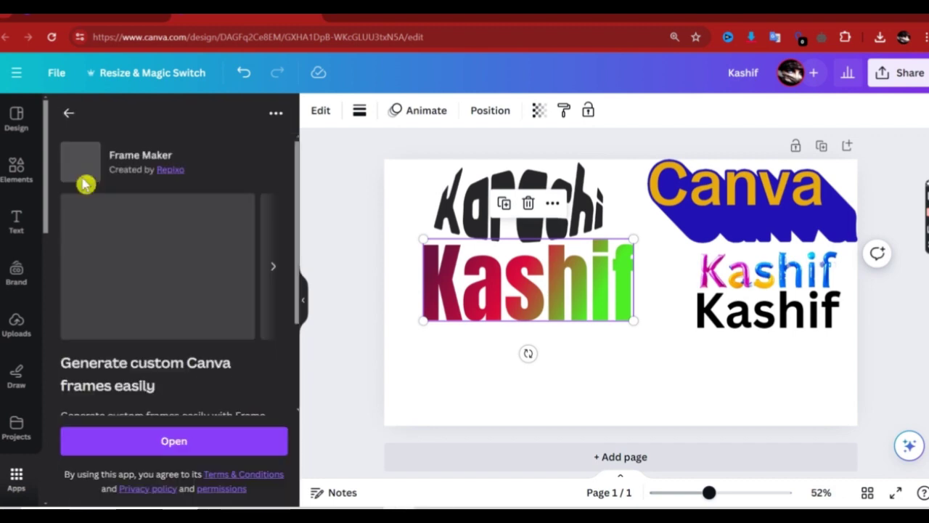
pyautogui.click(120, 436)
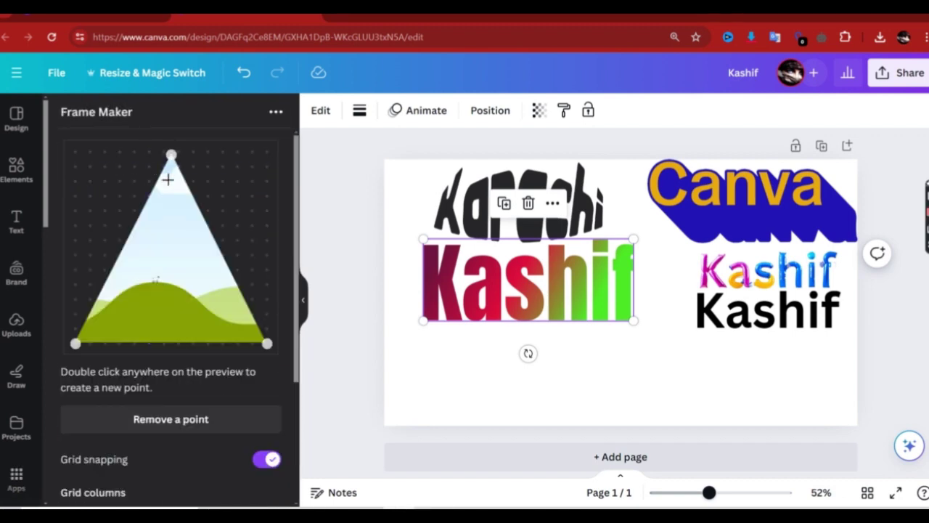
# - Reshape the triangular frame by moving its apex above the lower-left point and raising its lower-right point to mid-height
pyautogui.moveTo(170, 154); pyautogui.dragTo(76, 151)
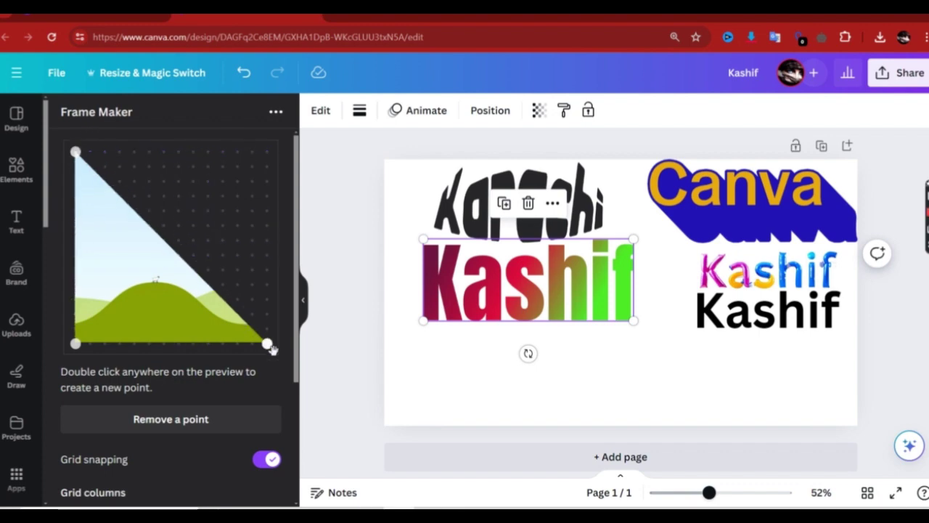
pyautogui.moveTo(269, 345); pyautogui.dragTo(267, 255)
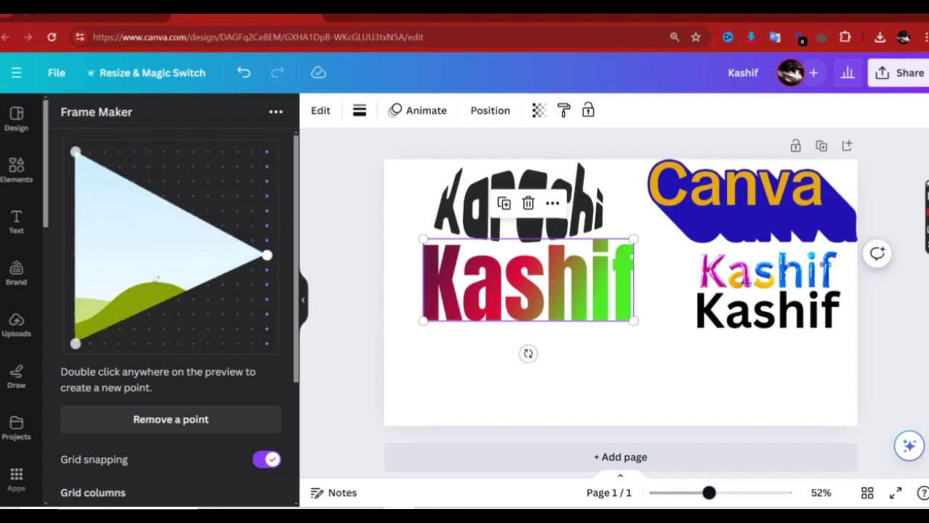
pyautogui.moveTo(85, 342); pyautogui.dragTo(61, 356)
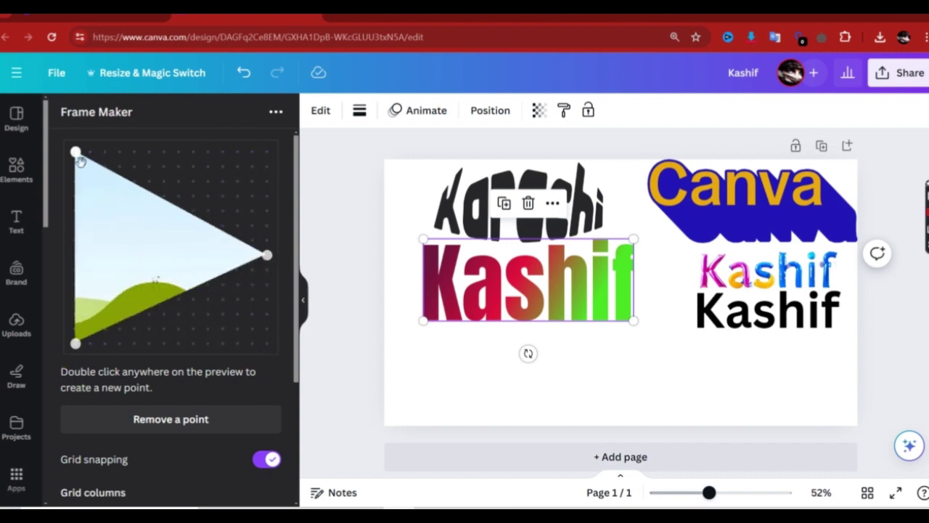
# - Replace the frame shape with the octagon from the full list of preset shapes
pyautogui.scroll(-3, 194, 297)
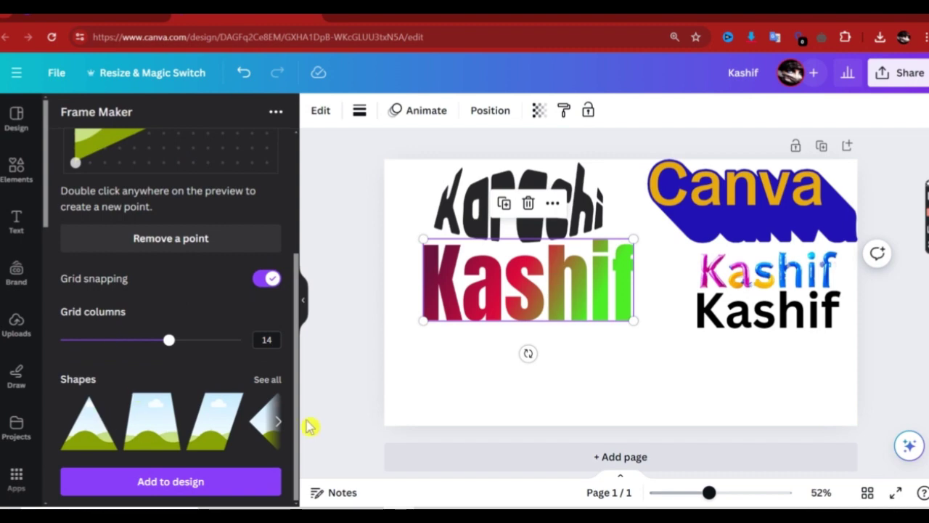
pyautogui.click(267, 380)
pyautogui.click(167, 276)
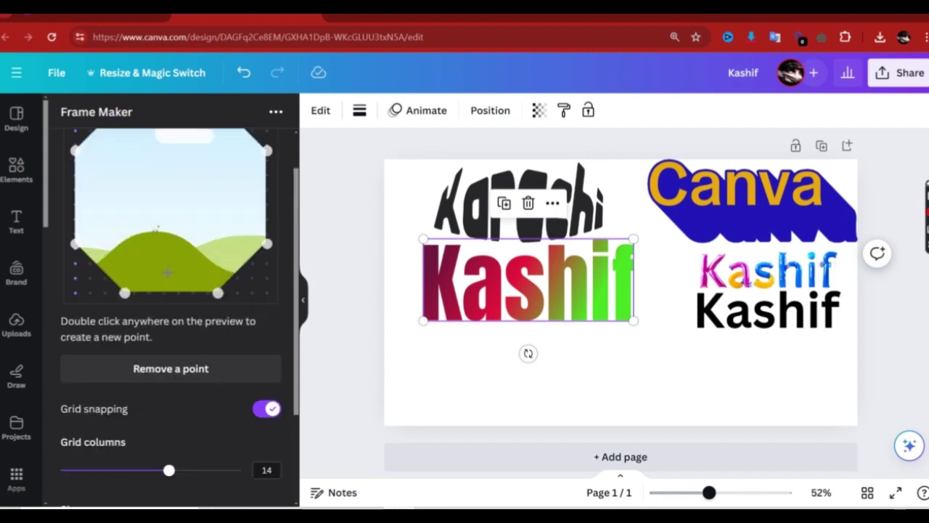
# - Reshape the octagon frame into an irregular pointed shape by pulling five of its corner points inward
pyautogui.scroll(1, 165, 246)
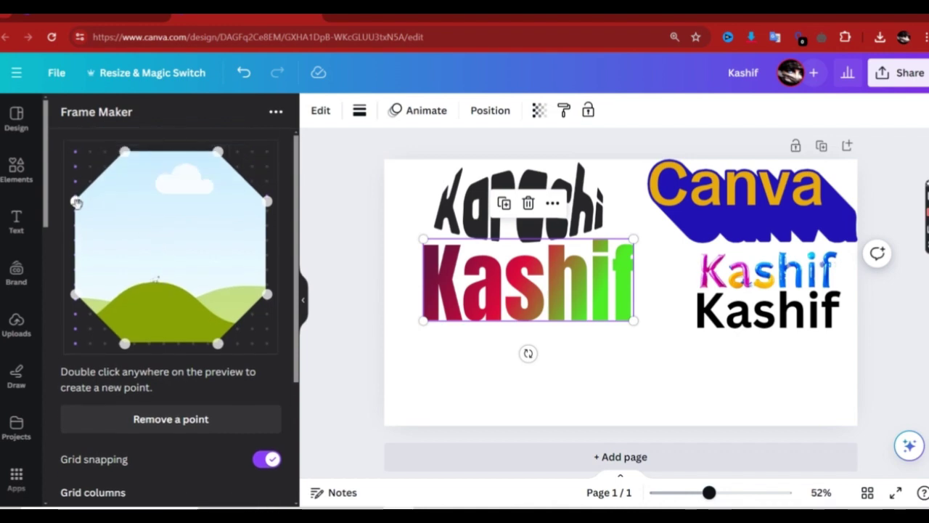
pyautogui.moveTo(76, 202); pyautogui.dragTo(120, 210)
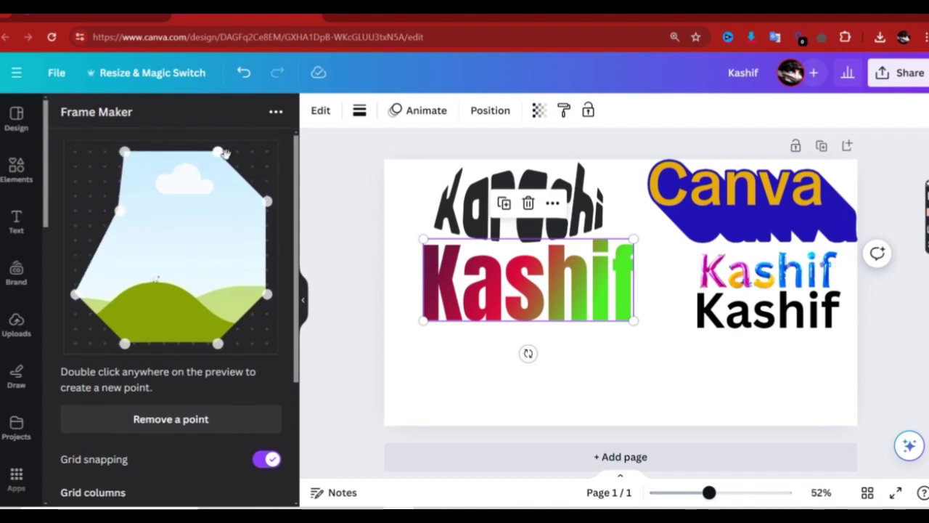
pyautogui.moveTo(219, 153); pyautogui.dragTo(194, 211)
pyautogui.moveTo(267, 201); pyautogui.dragTo(207, 240)
pyautogui.moveTo(217, 344); pyautogui.dragTo(193, 300)
pyautogui.moveTo(125, 343); pyautogui.dragTo(135, 268)
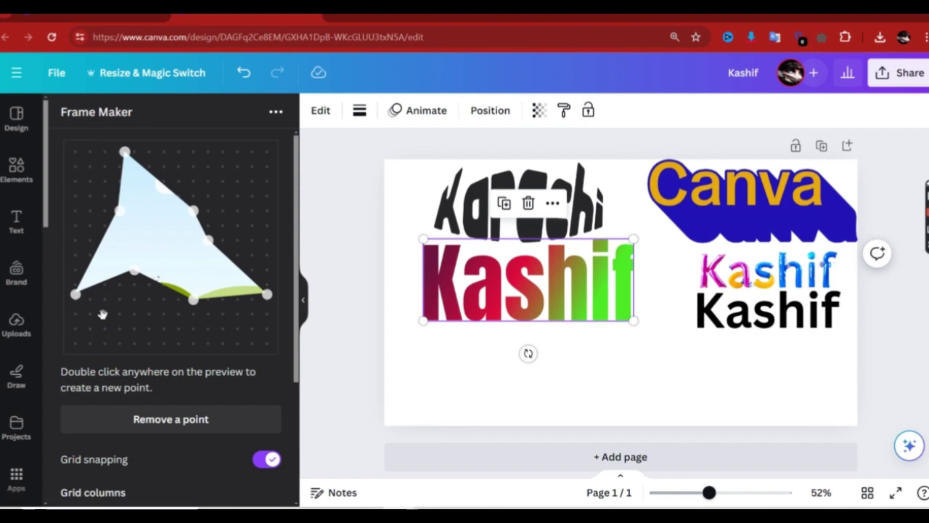
# - Add the custom frame near the page's lower edge and fill it with the red-and-white logo from the uploads
pyautogui.scroll(-3, 130, 264)
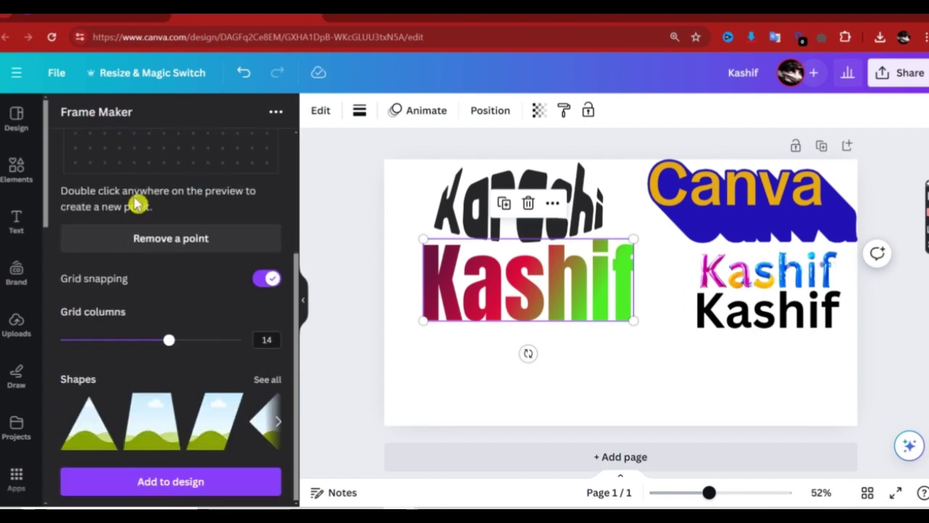
pyautogui.click(162, 486)
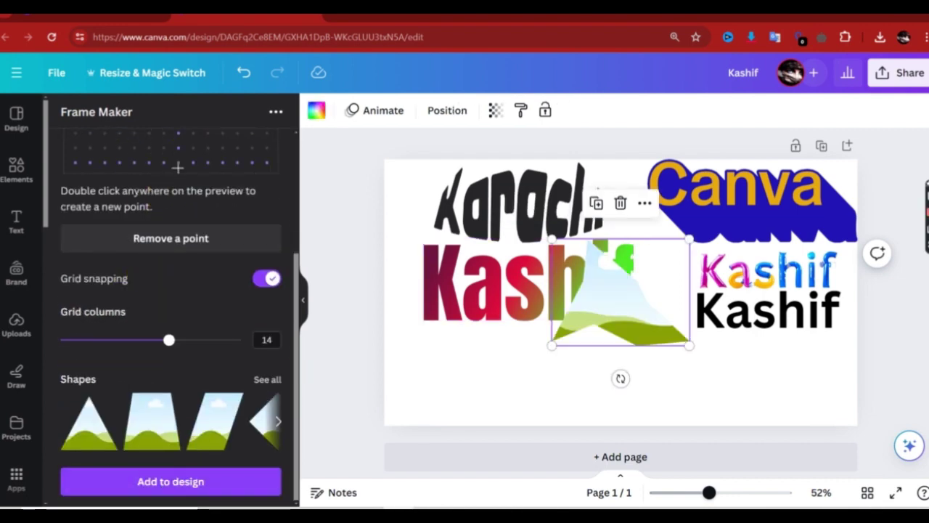
pyautogui.scroll(2, 178, 168)
pyautogui.moveTo(622, 326); pyautogui.dragTo(537, 376)
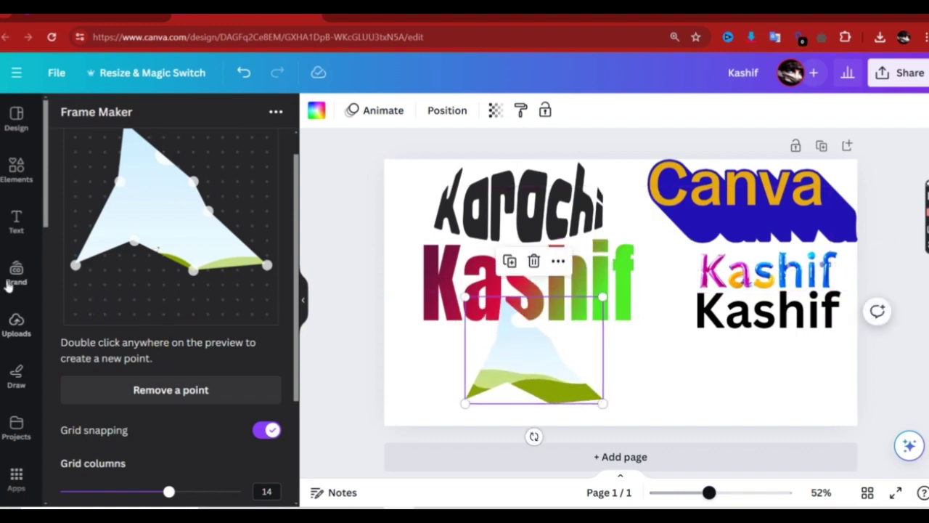
pyautogui.click(16, 328)
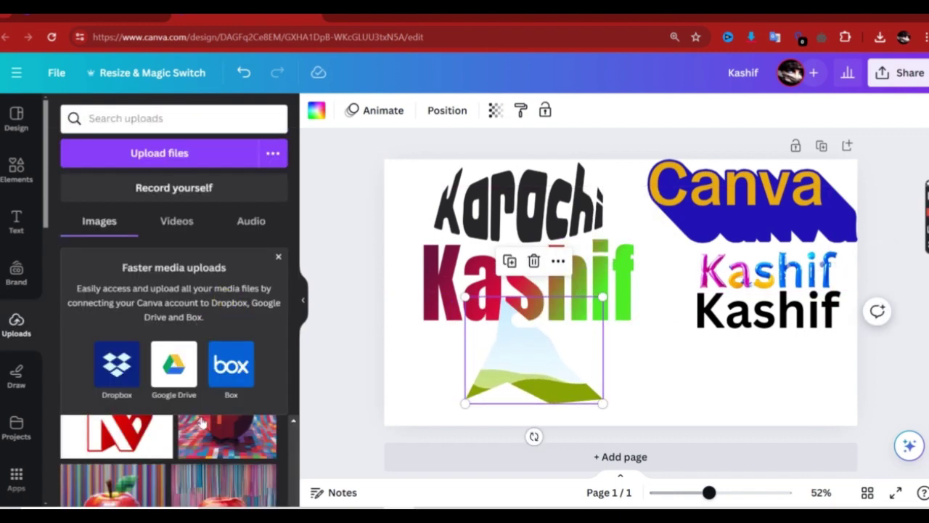
pyautogui.moveTo(117, 438); pyautogui.dragTo(650, 367)
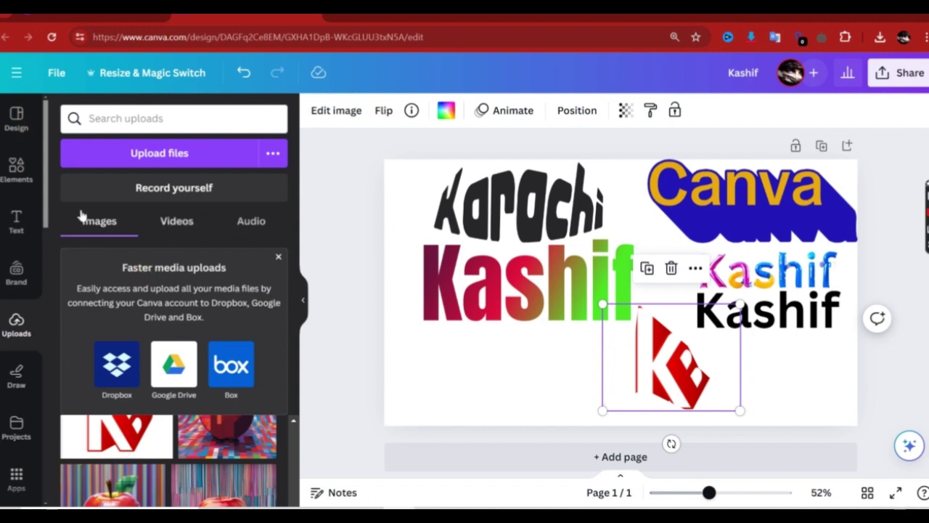
# - Search the apps for FontFrame and open it
pyautogui.click(16, 476)
pyautogui.click(175, 118)
pyautogui.write('font')
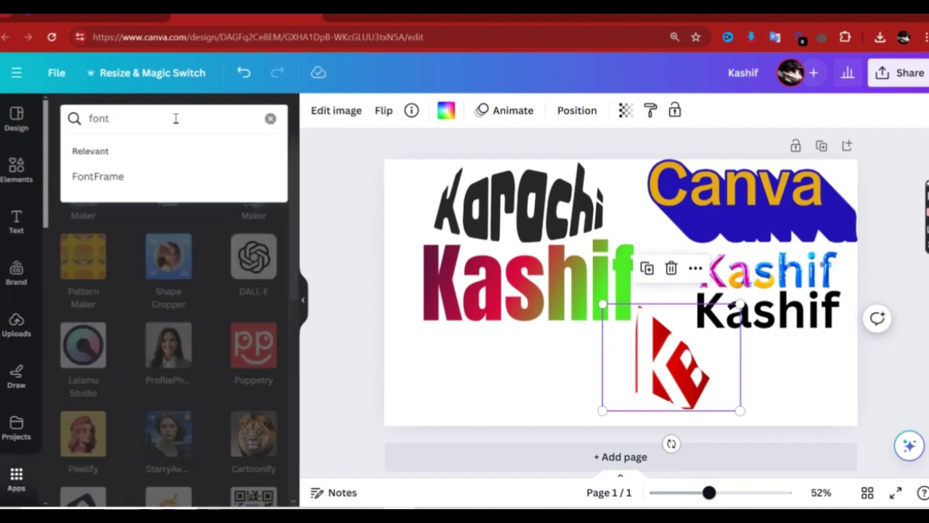
pyautogui.click(142, 182)
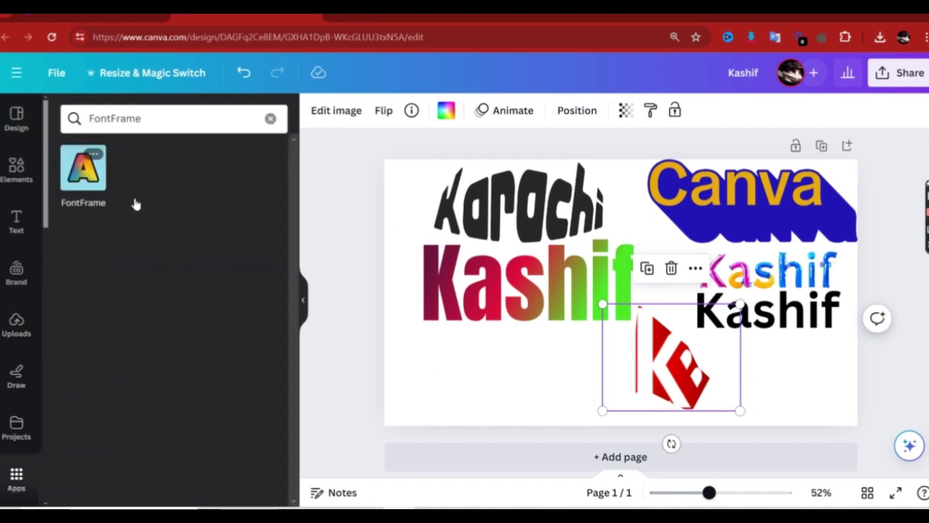
pyautogui.click(75, 179)
pyautogui.click(183, 435)
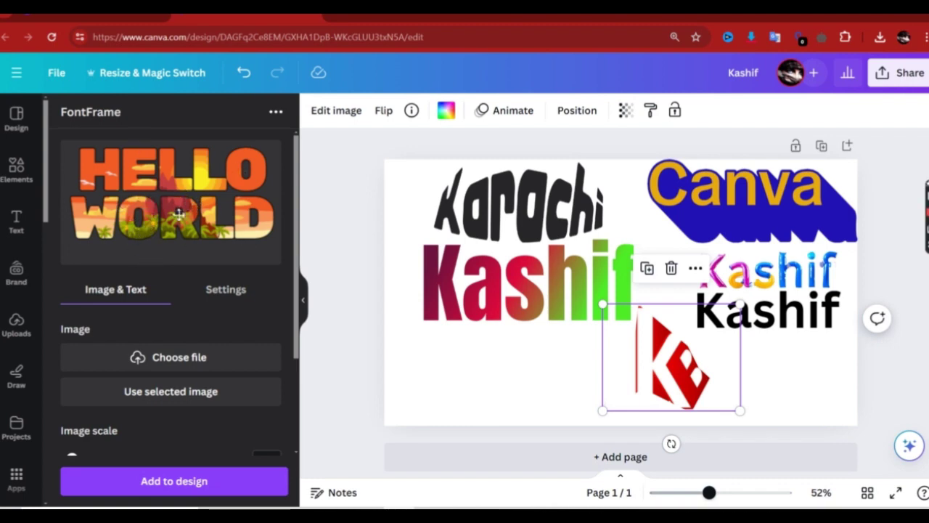
# - Load the "Untitled design (5)" image from the Downloads folder as the fill for the FontFrame text
pyautogui.click(164, 367)
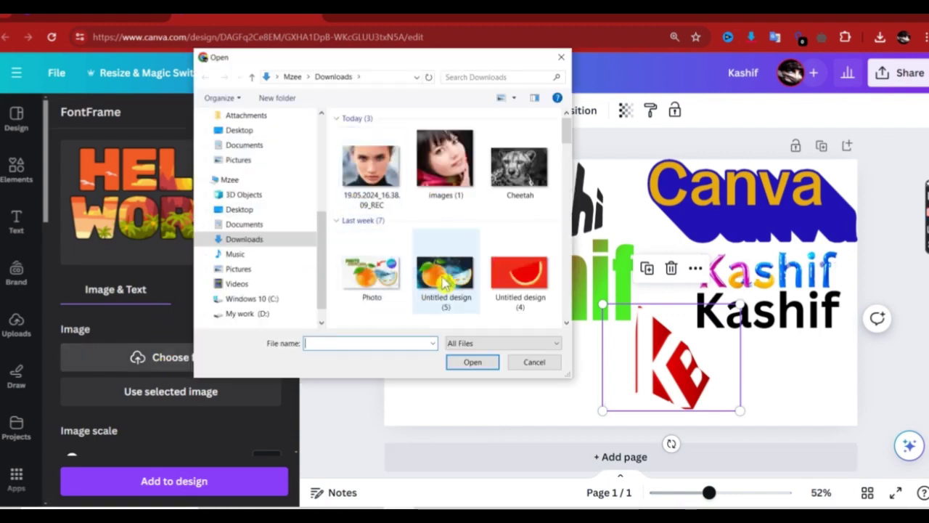
pyautogui.click(445, 279)
pyautogui.click(468, 363)
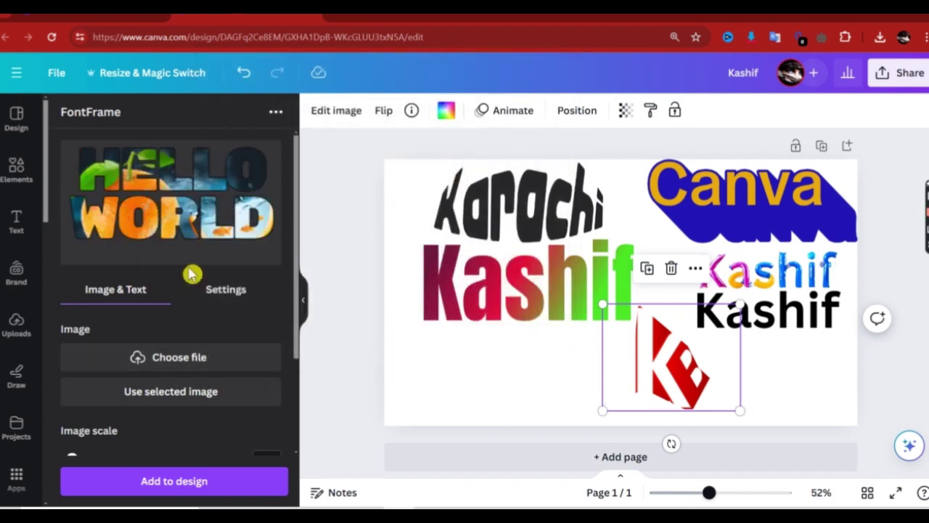
pyautogui.scroll(-2, 140, 240)
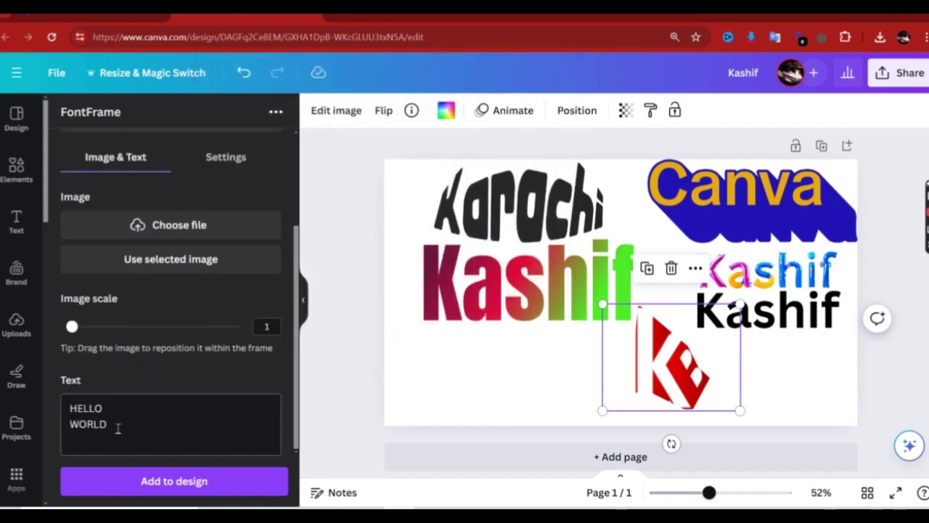
# - Replace the FontFrame sample text with "Fruit Maker" and check the image-filled preview
pyautogui.moveTo(118, 429); pyautogui.dragTo(51, 420)
pyautogui.write('Fruit Maker')
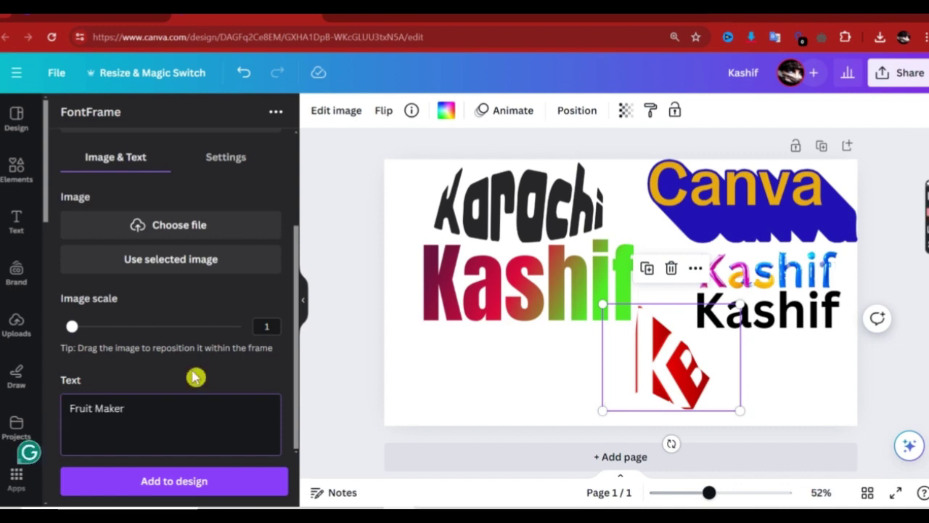
pyautogui.scroll(3, 194, 357)
pyautogui.scroll(-3, 166, 305)
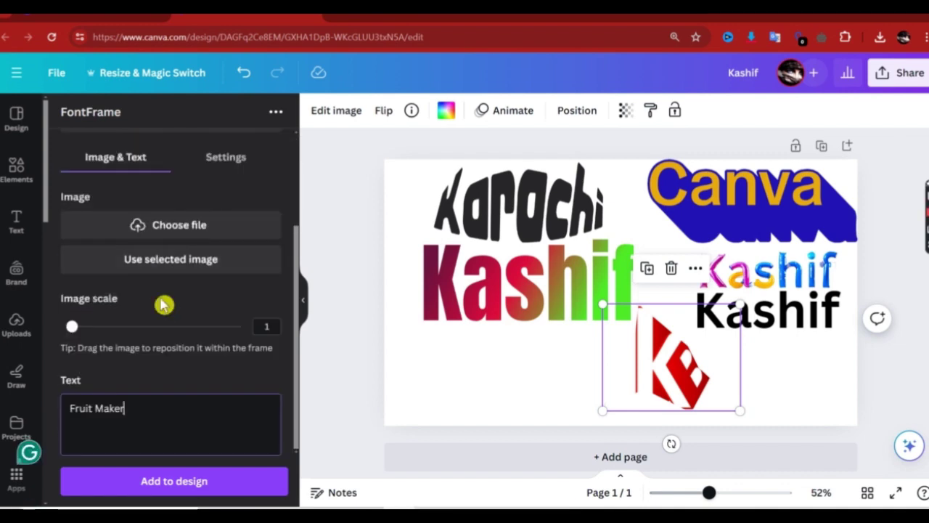
pyautogui.scroll(3, 164, 305)
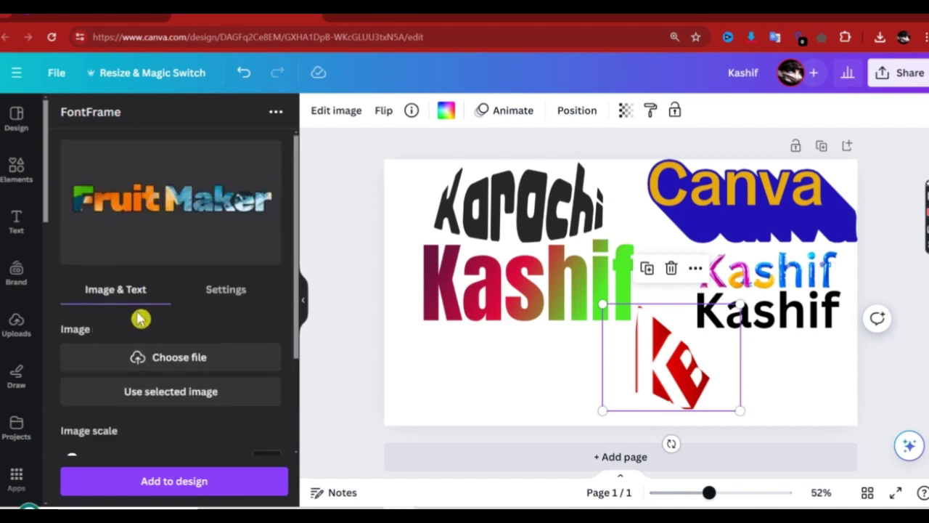
# - Review the FontFrame font, alignment and spacing settings, and add the image-filled "Fruit Maker" text to the page
pyautogui.click(218, 290)
pyautogui.scroll(-5, 141, 355)
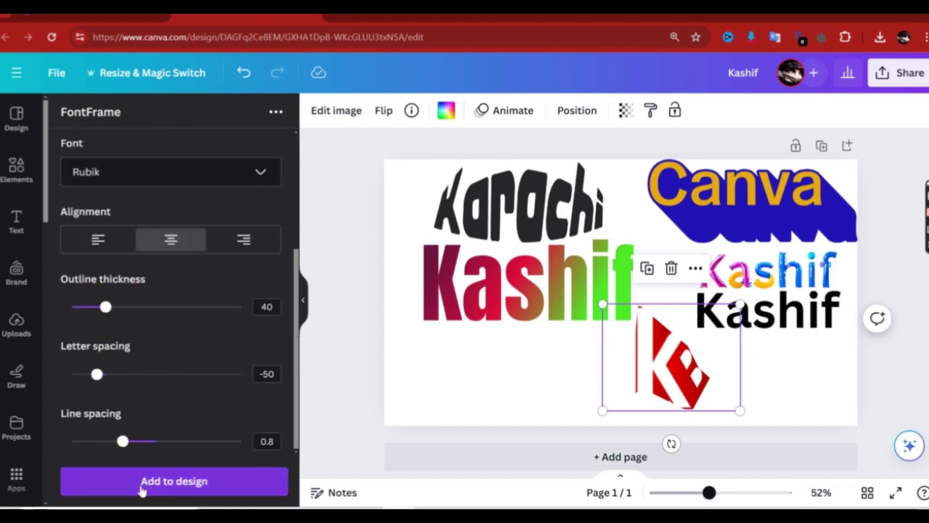
pyautogui.scroll(5, 160, 448)
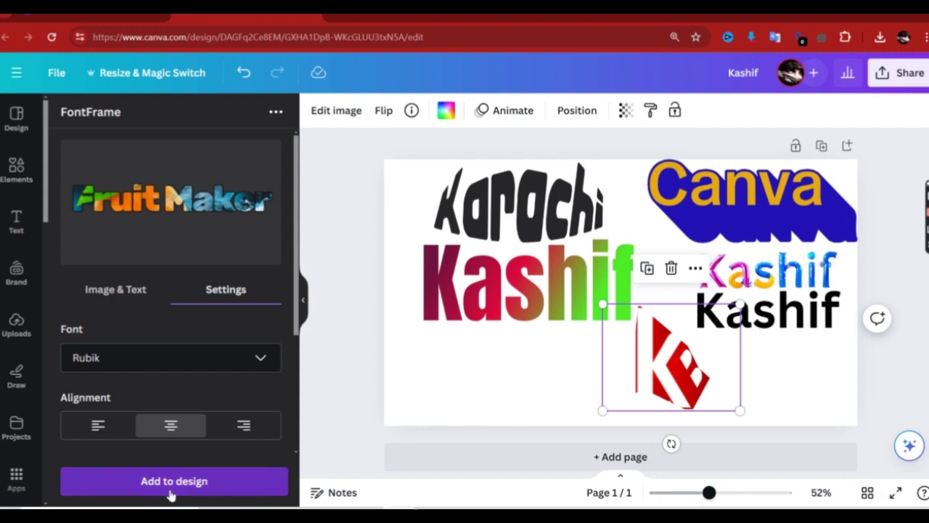
pyautogui.click(157, 182)
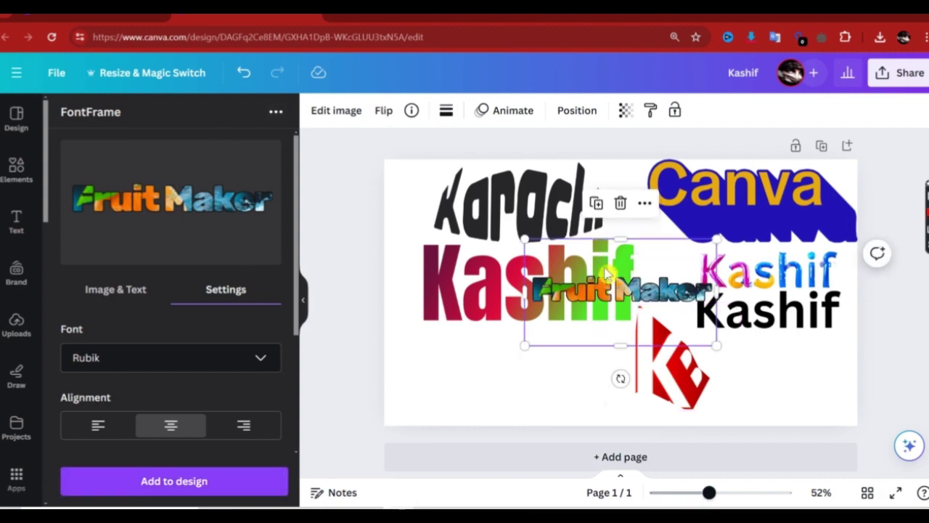
# - Place the "Fruit Maker" text in the lower part of the page and enlarge it
pyautogui.moveTo(609, 273); pyautogui.dragTo(501, 336)
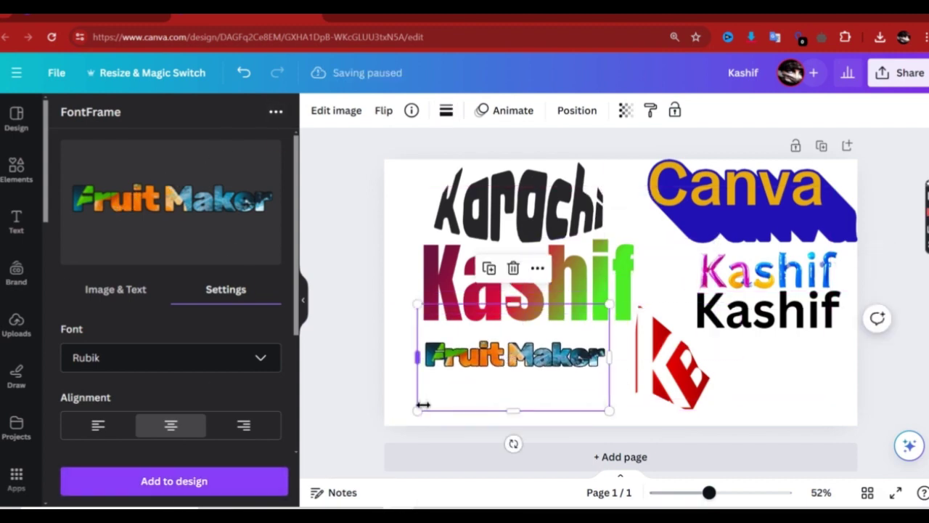
pyautogui.moveTo(424, 406); pyautogui.dragTo(334, 457)
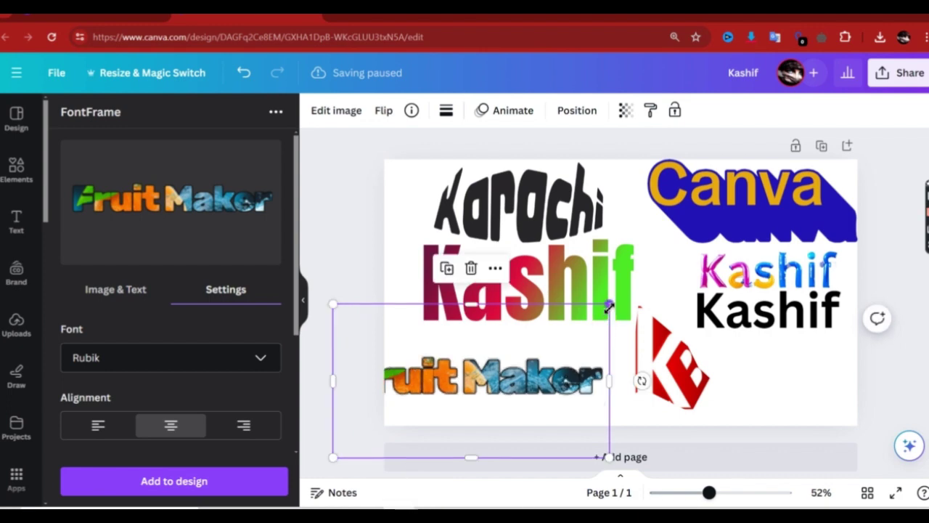
pyautogui.moveTo(609, 308); pyautogui.dragTo(675, 266)
pyautogui.moveTo(399, 337); pyautogui.dragTo(490, 332)
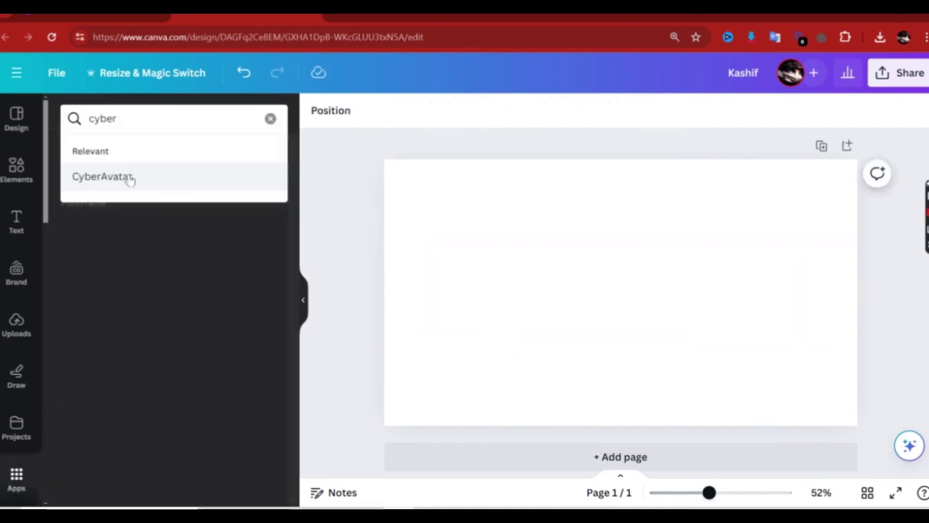
# - Open the CyberAvatar app and generate a futuristic avatar from an image in the Downloads folder
pyautogui.click(129, 177)
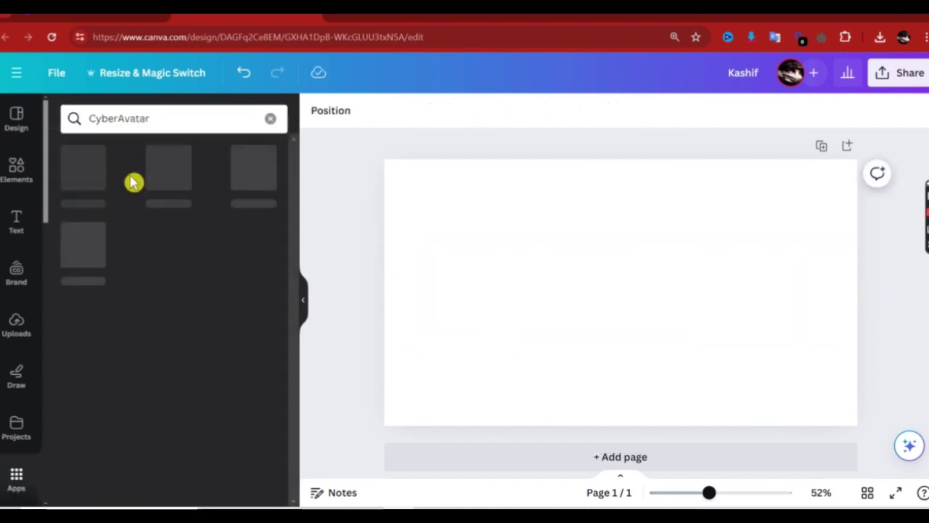
pyautogui.click(75, 173)
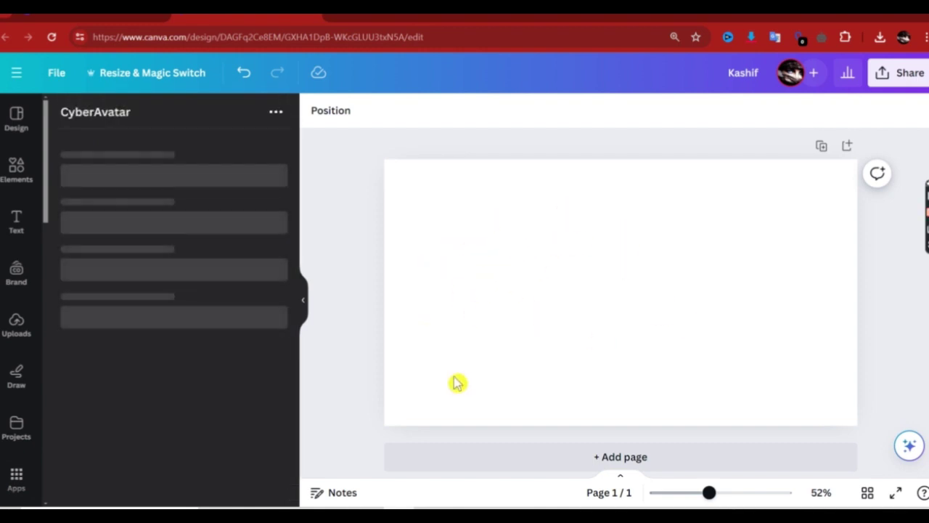
pyautogui.click(161, 212)
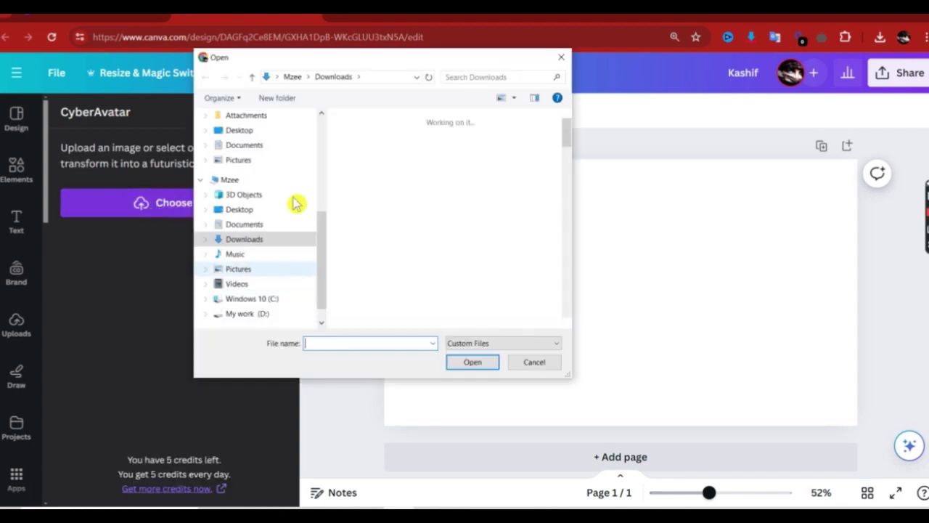
pyautogui.doubleClick(439, 160)
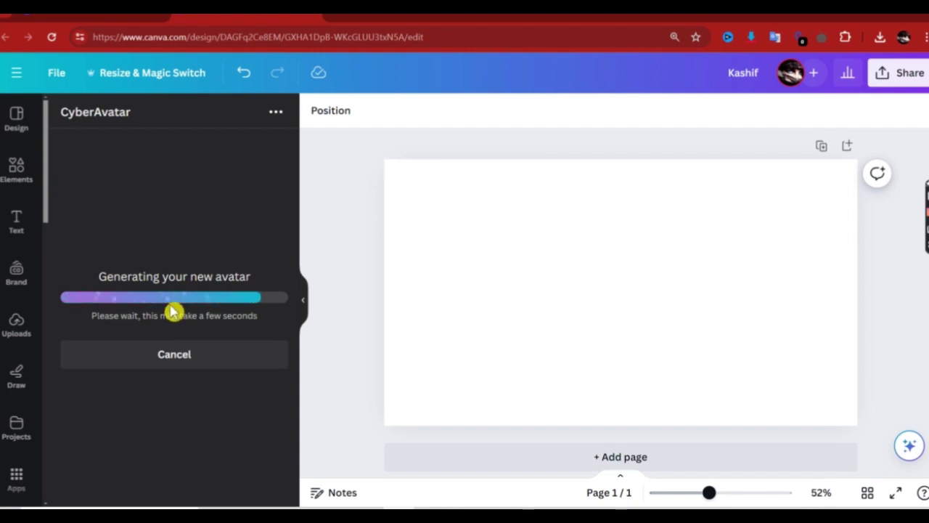
# - Enlarge the generated avatar to nearly the full page height and center it on the page
pyautogui.moveTo(539, 342); pyautogui.dragTo(434, 415)
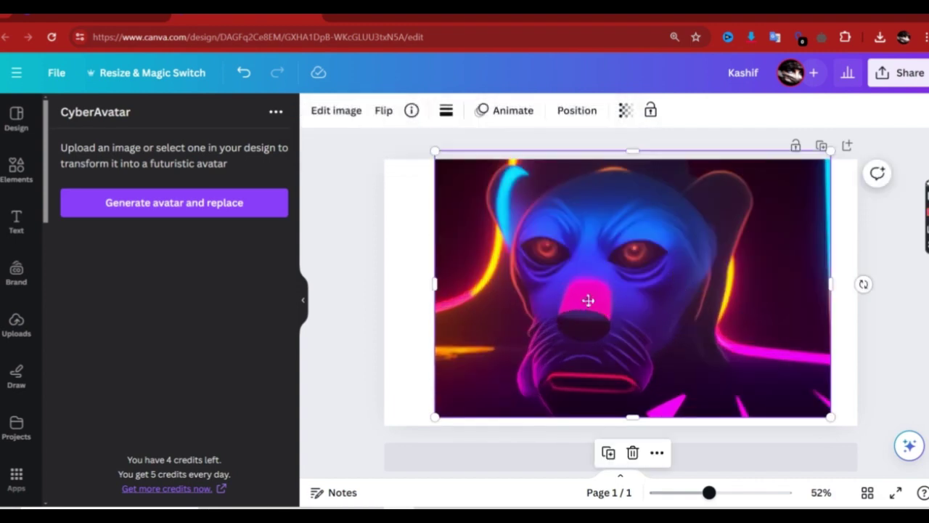
pyautogui.moveTo(588, 300)
pyautogui.mouseDown()
pyautogui.moveTo(548, 301)
pyautogui.moveTo(577, 297)
pyautogui.mouseUp()
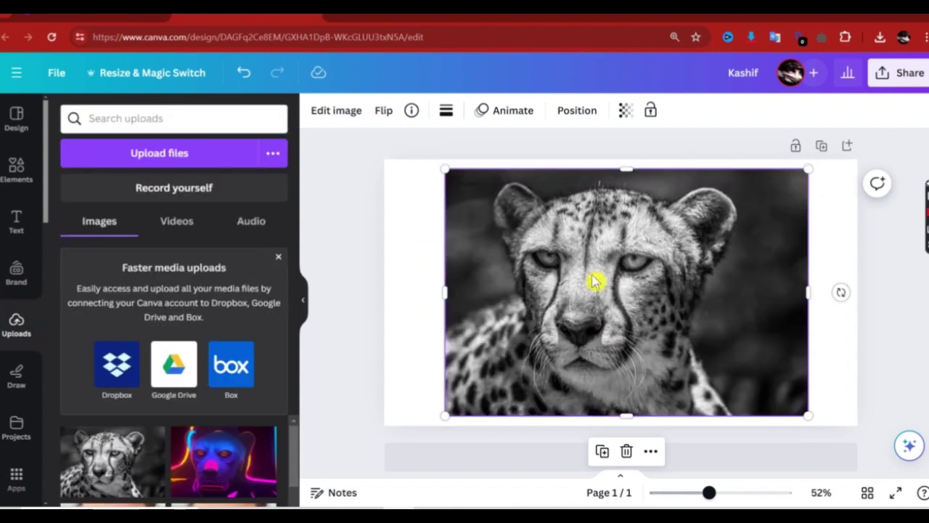
# - Search the apps for Colorize and open Colorify from the results for the black-and-white cheetah photo
pyautogui.click(16, 475)
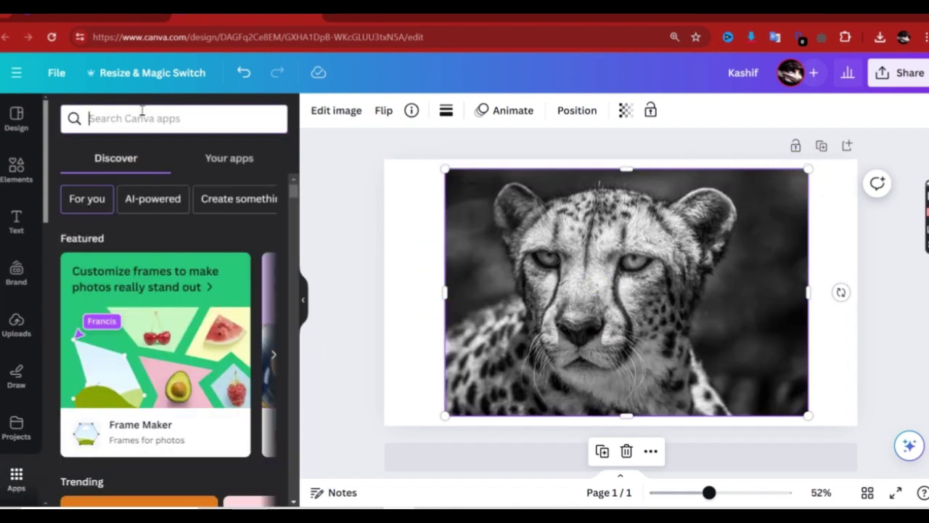
pyautogui.click(141, 116)
pyautogui.write('colo')
pyautogui.click(120, 201)
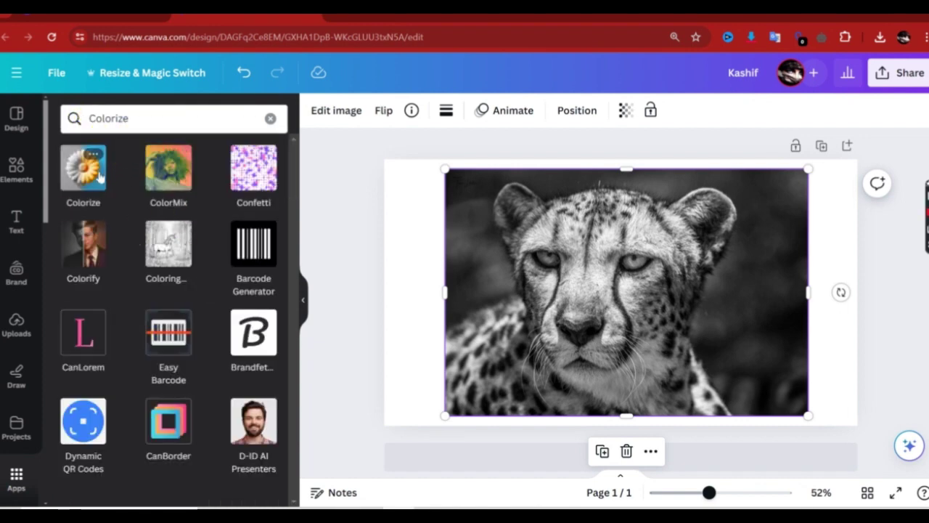
pyautogui.click(93, 156)
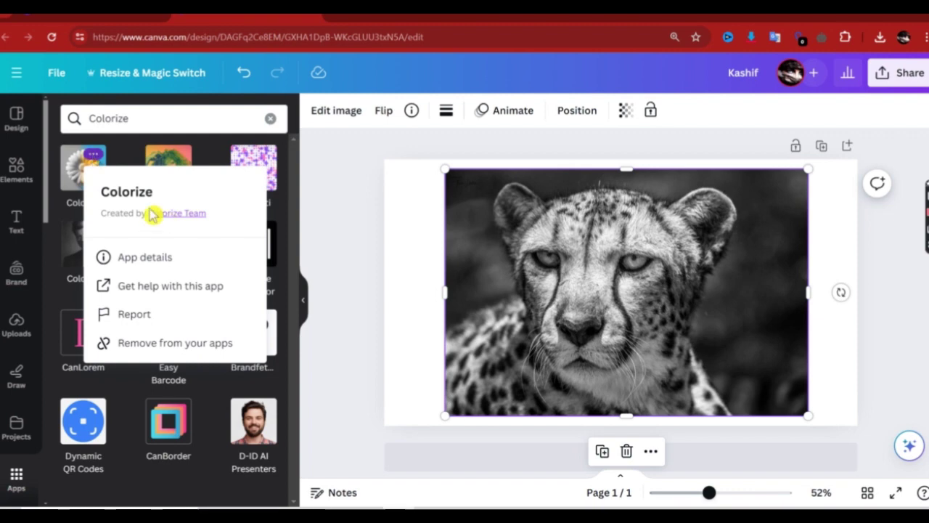
pyautogui.click(80, 218)
pyautogui.click(85, 236)
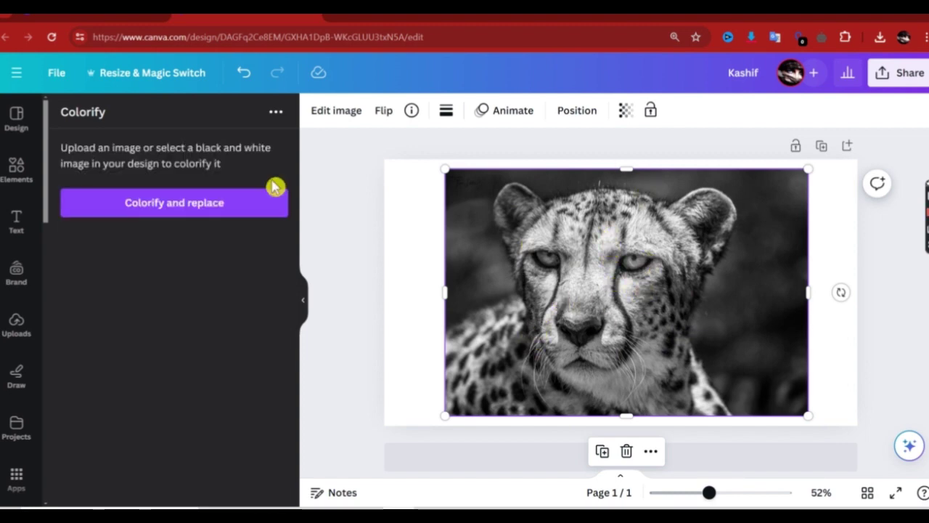
# - Colorify and replace the black-and-white cheetah photo, move it to the page's right edge and deselect it
pyautogui.click(196, 210)
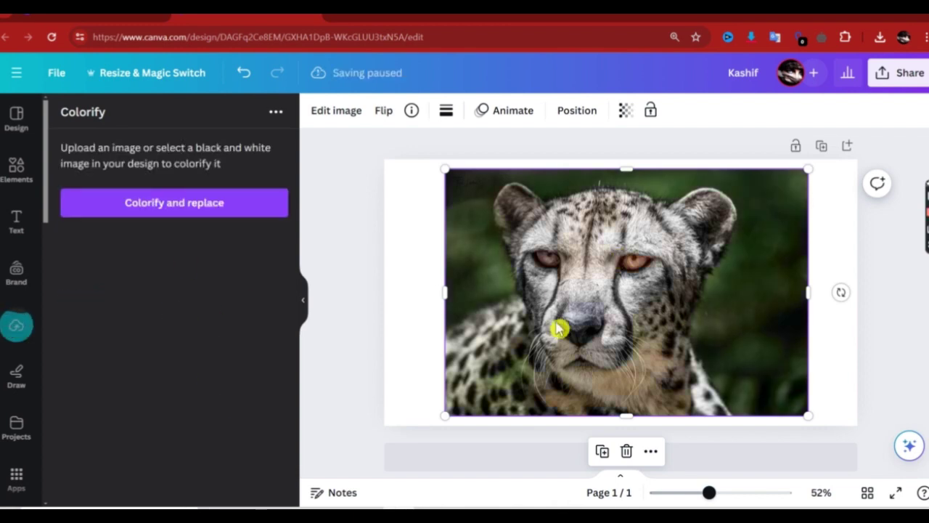
pyautogui.moveTo(574, 320); pyautogui.dragTo(618, 317)
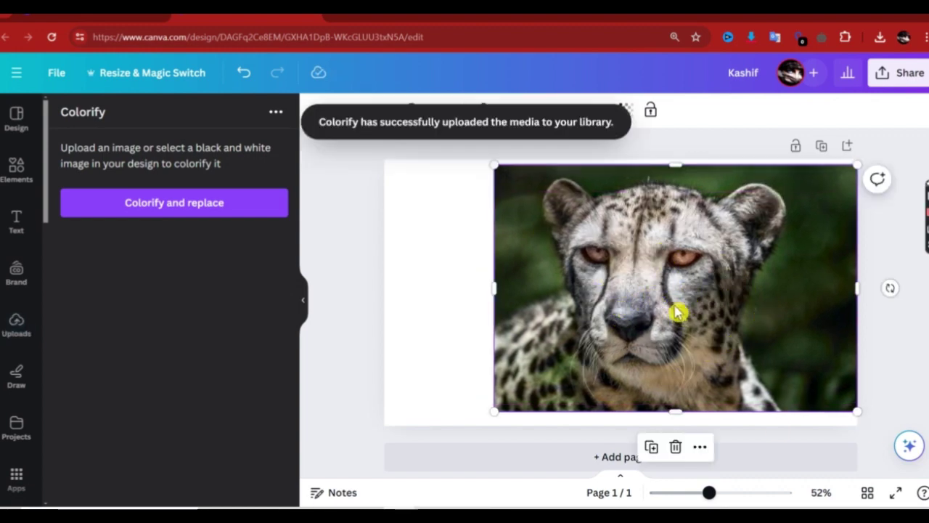
pyautogui.click(16, 477)
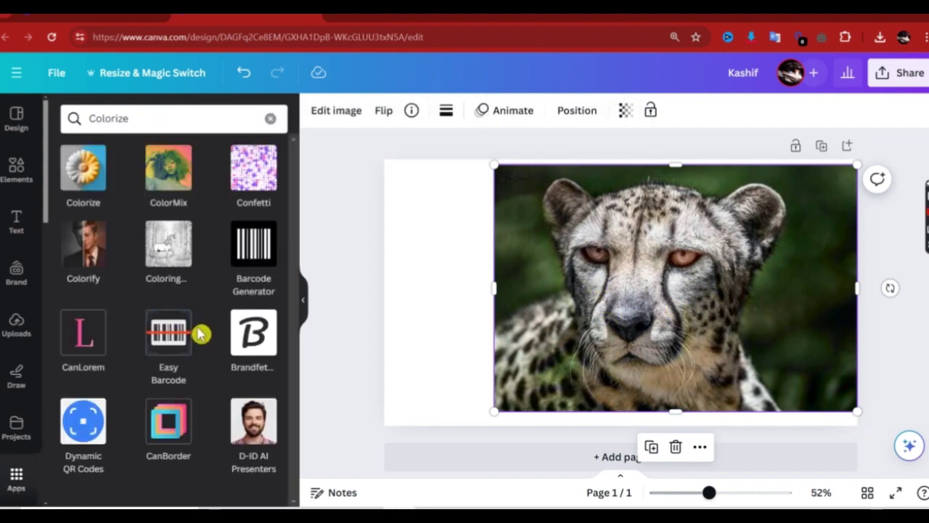
pyautogui.click(441, 260)
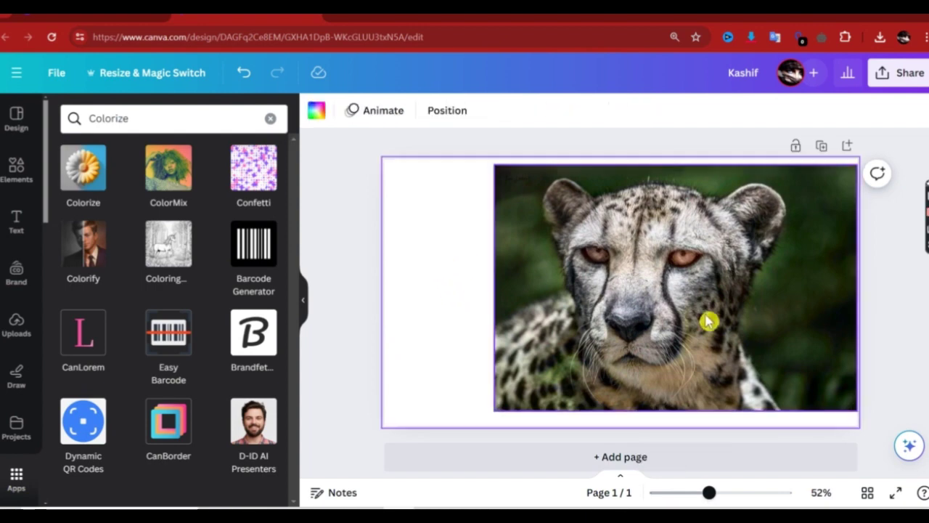